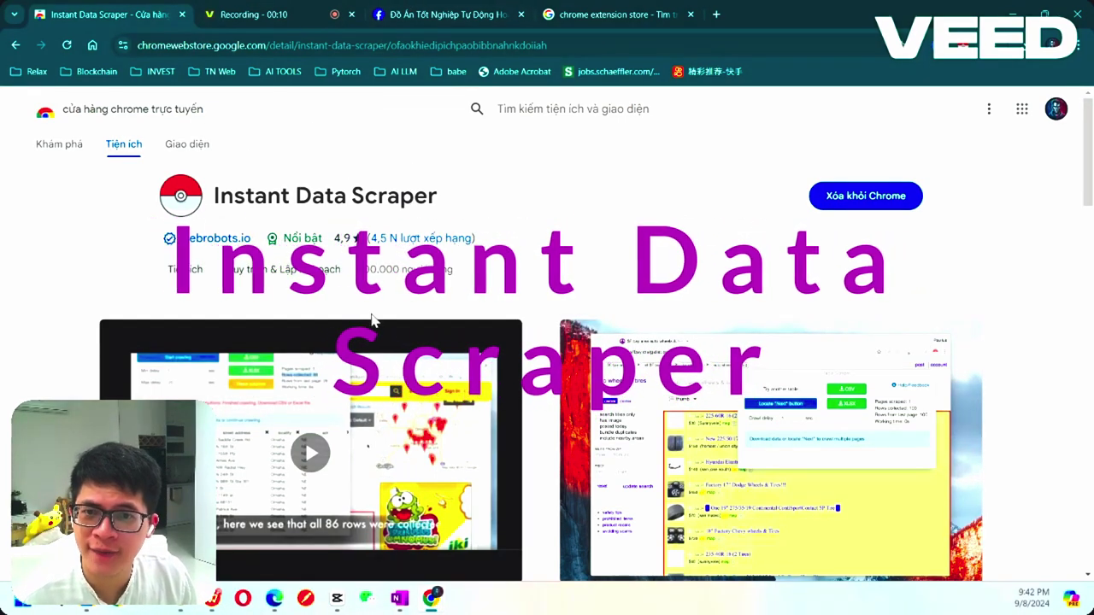
- Highlight the description phrases about extracting data and exports
scroll(452, 346, "down", 3)
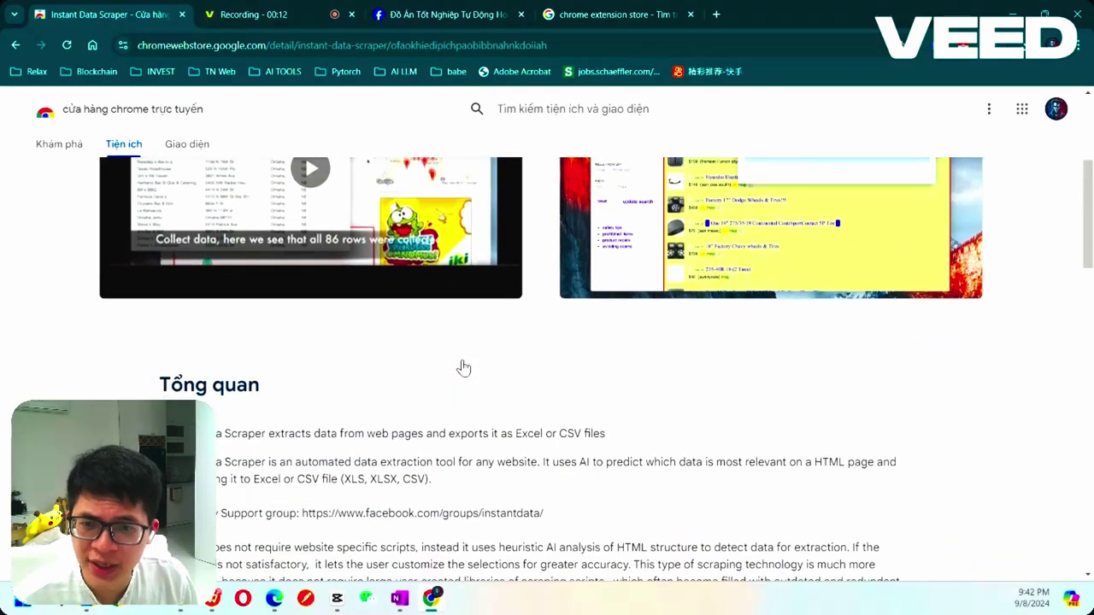
left_click_drag(269, 428, 371, 430)
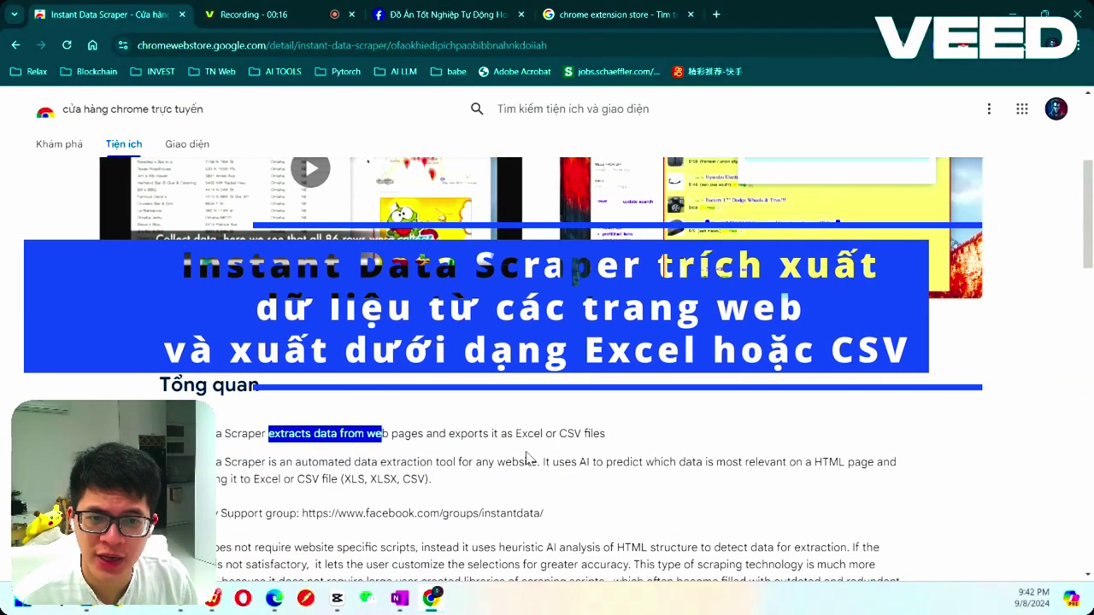
left_click_drag(455, 434, 525, 434)
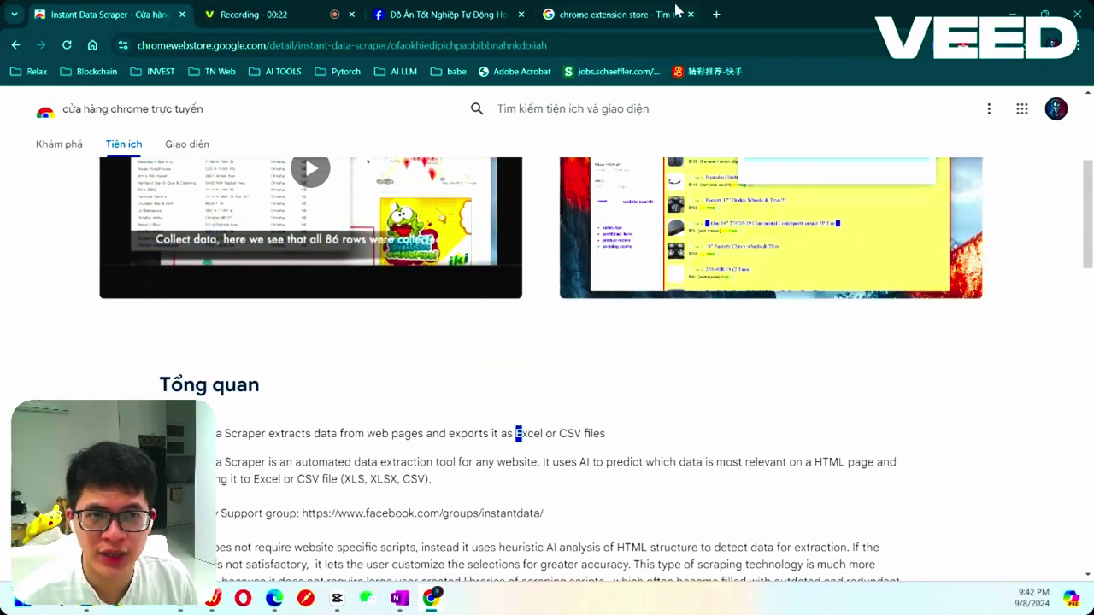
- Open the Chrome Web Store in a new tab, search 'instan' and open Instant Data Scraper
left_click(639, 13)
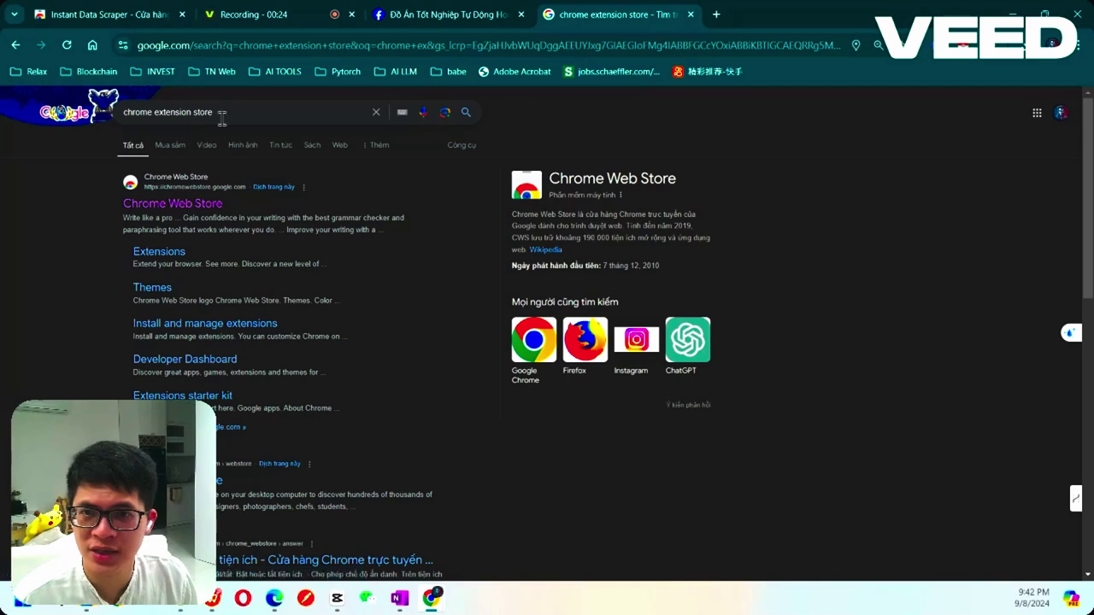
right_click(188, 209)
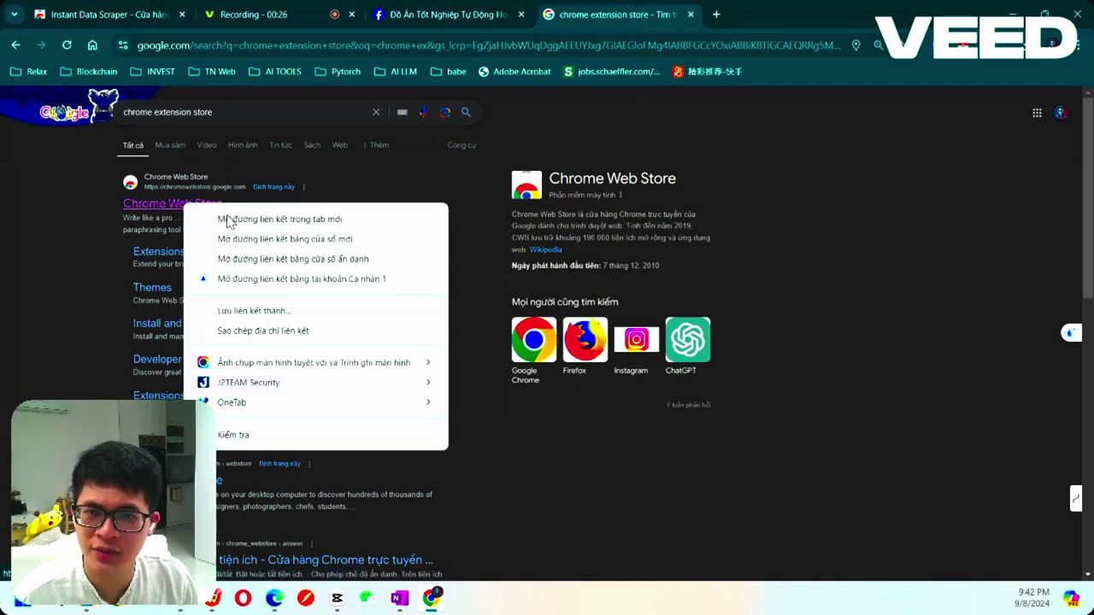
left_click(221, 217)
left_click(717, 10)
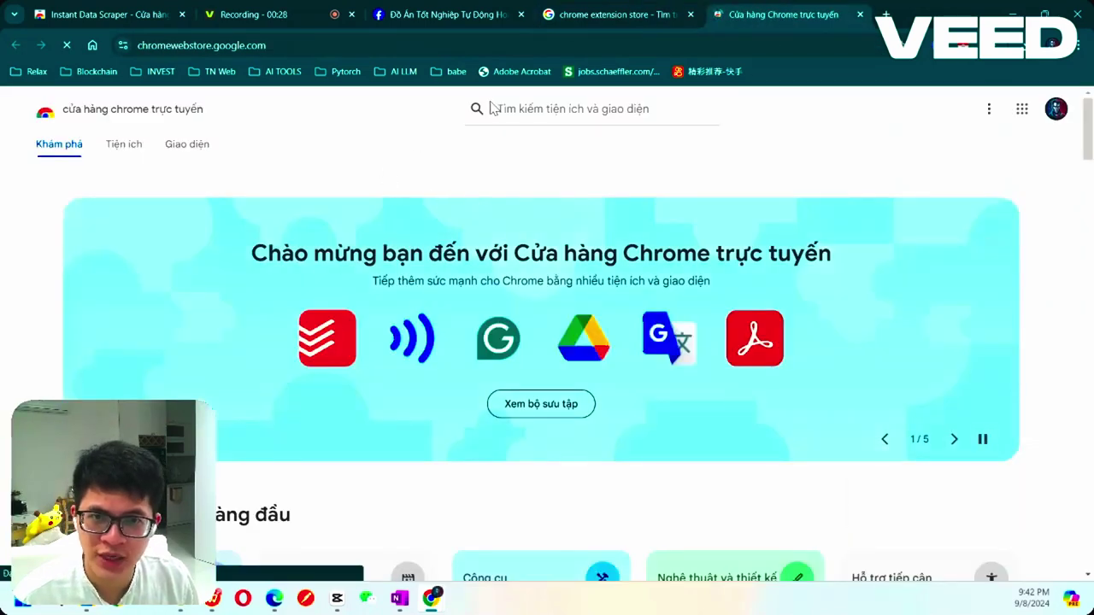
left_click(536, 107)
type("instan")
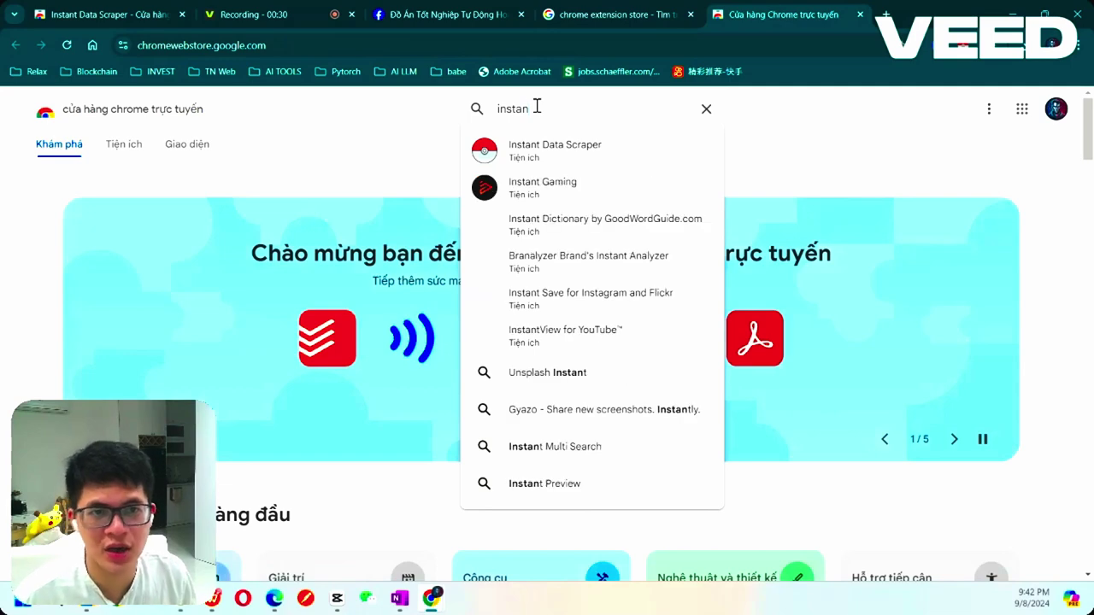
left_click(572, 150)
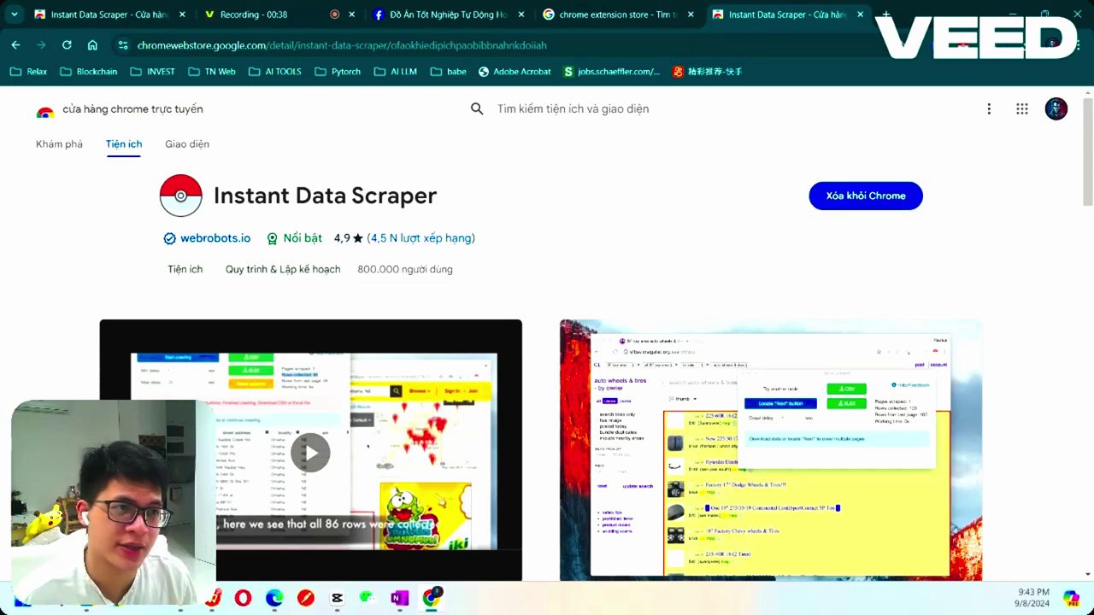
- Check the installed extensions, then go to Facebook's Groups feed
left_click(984, 45)
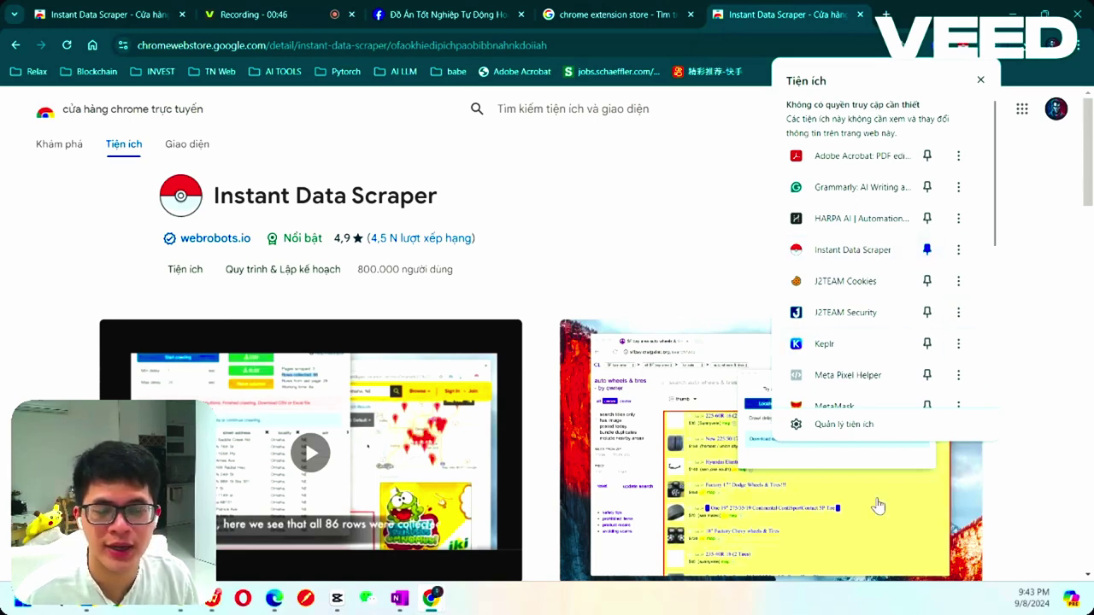
left_click(458, 7)
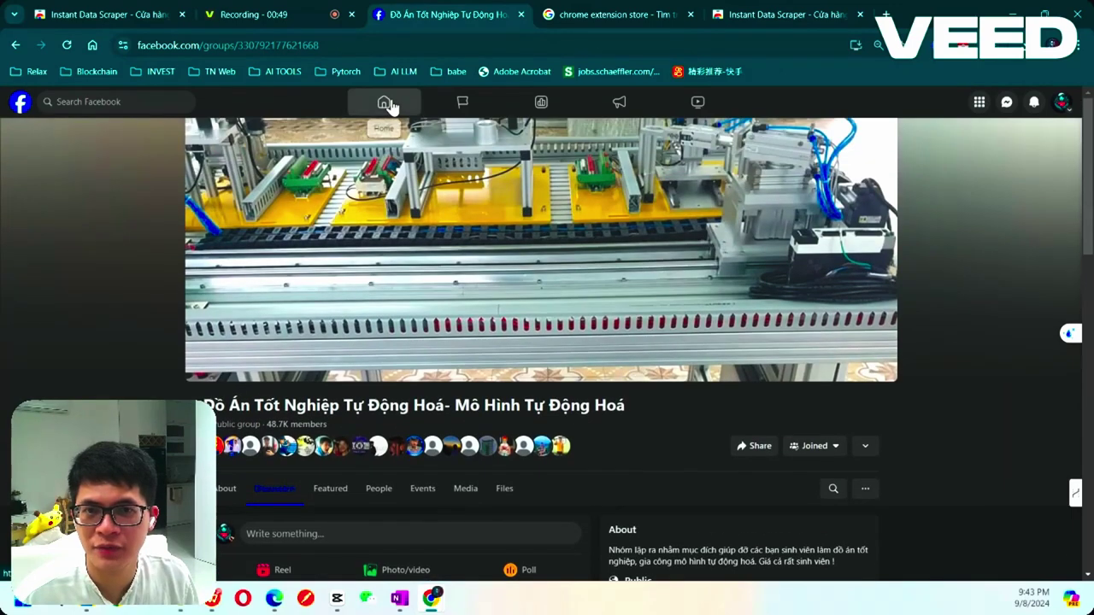
left_click(384, 101)
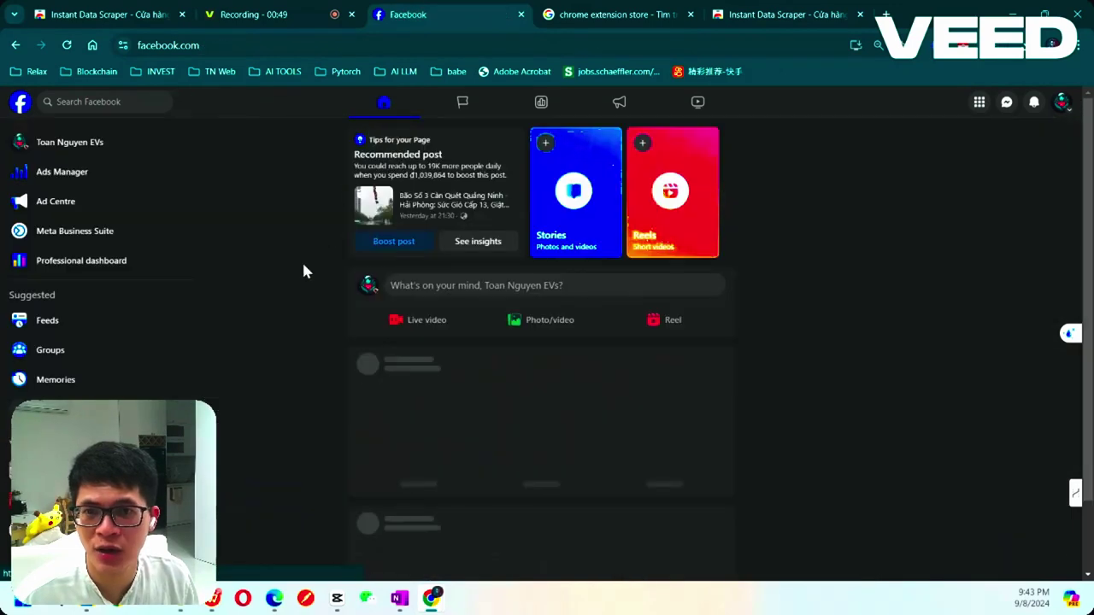
left_click(75, 352)
- Open the Kiến thức Tự động hóa group and show its members list
scroll(145, 295, "down", 2)
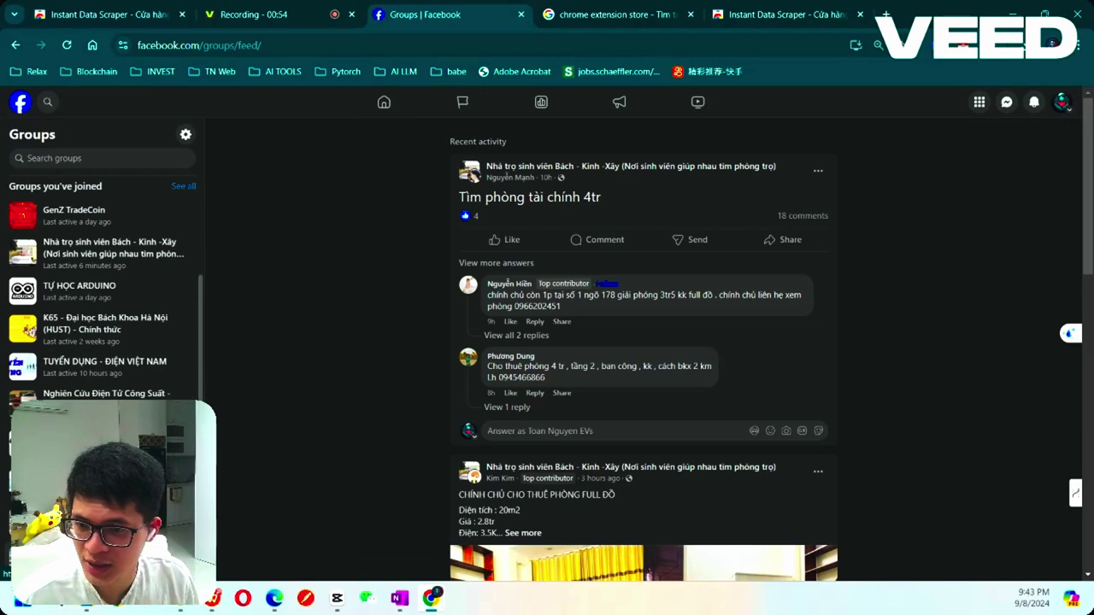
left_click(86, 555)
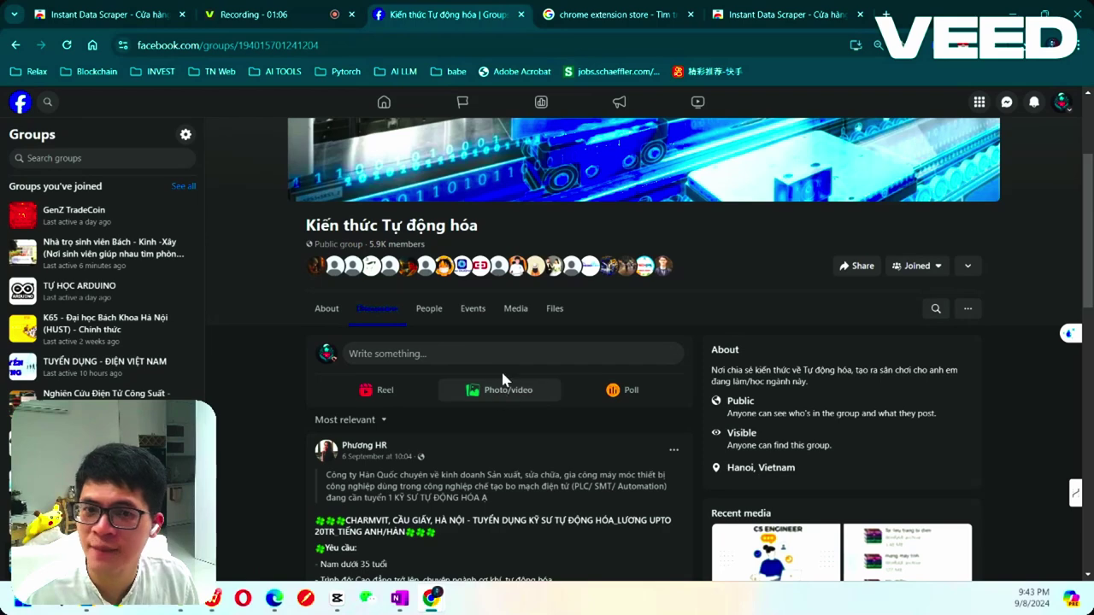
left_click(430, 310)
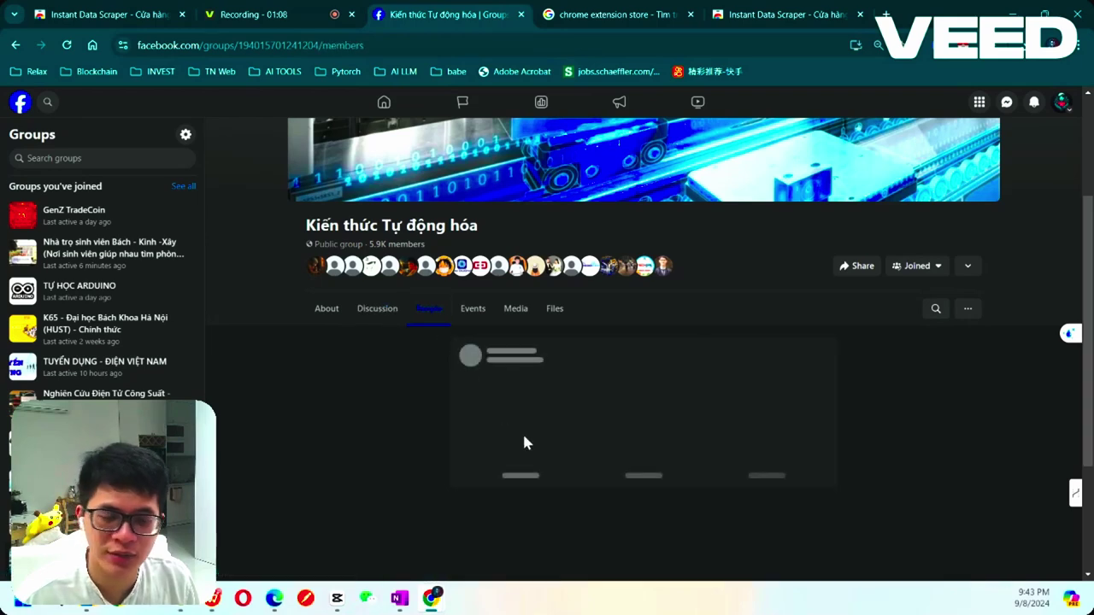
scroll(524, 436, "down", 3)
scroll(525, 439, "down", 1)
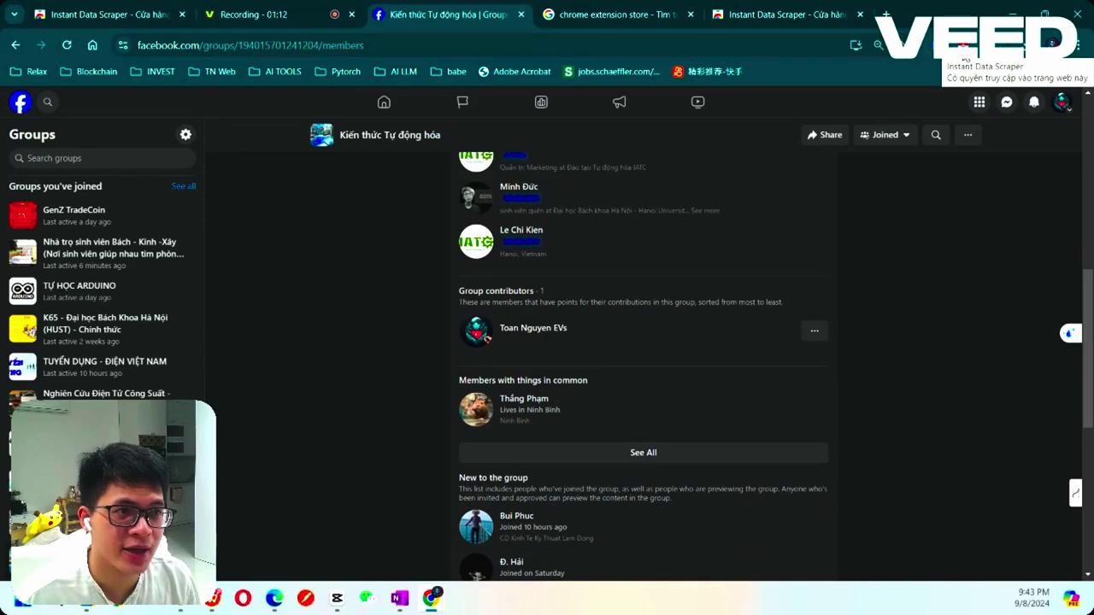
- Run Instant Data Scraper on the members page to detect the member table
left_click(964, 53)
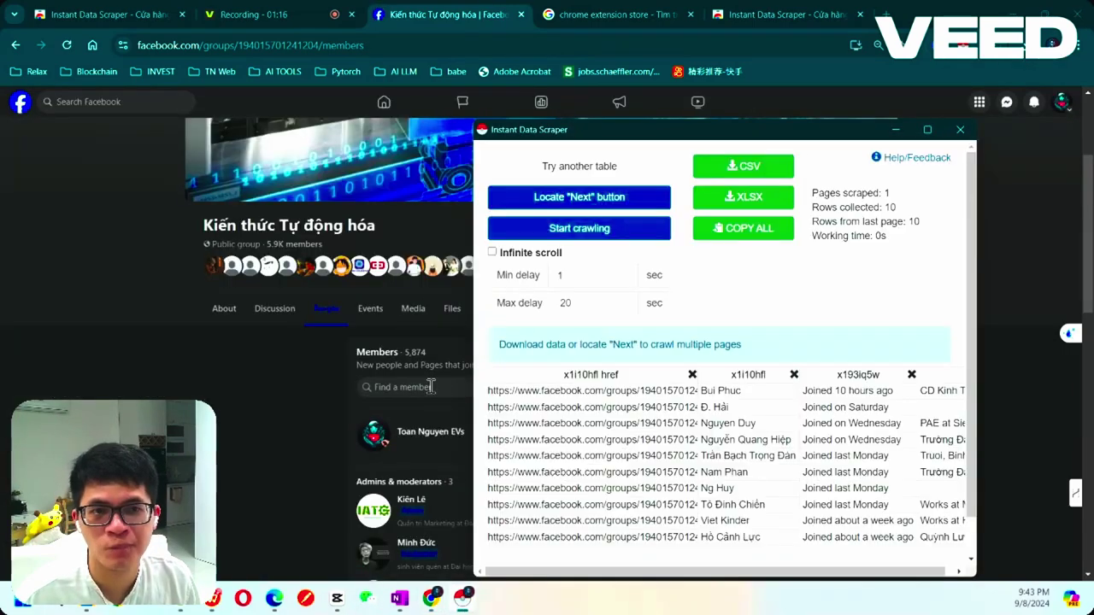
scroll(427, 410, "down", 5)
scroll(431, 428, "down", 2)
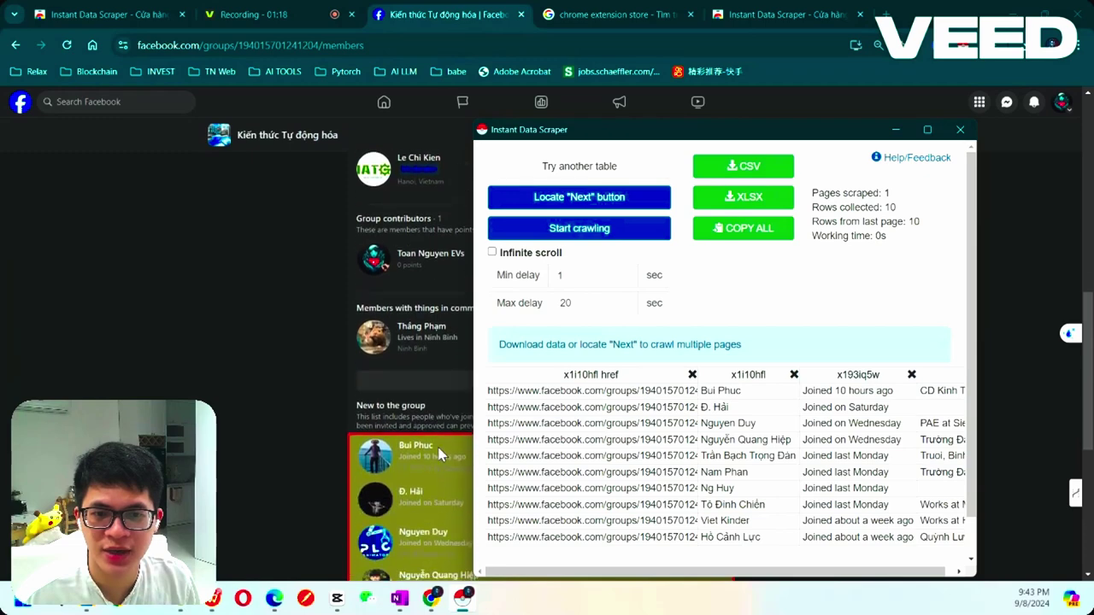
scroll(439, 443, "down", 2)
scroll(438, 443, "down", 1)
scroll(410, 376, "up", 2)
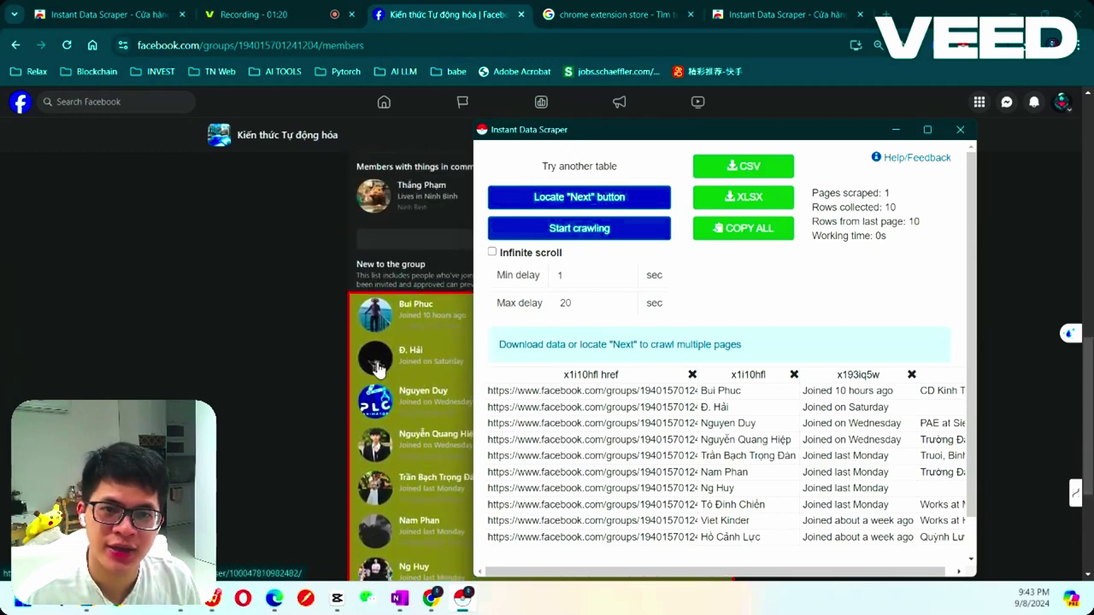
scroll(389, 341, "down", 2)
scroll(384, 325, "up", 1)
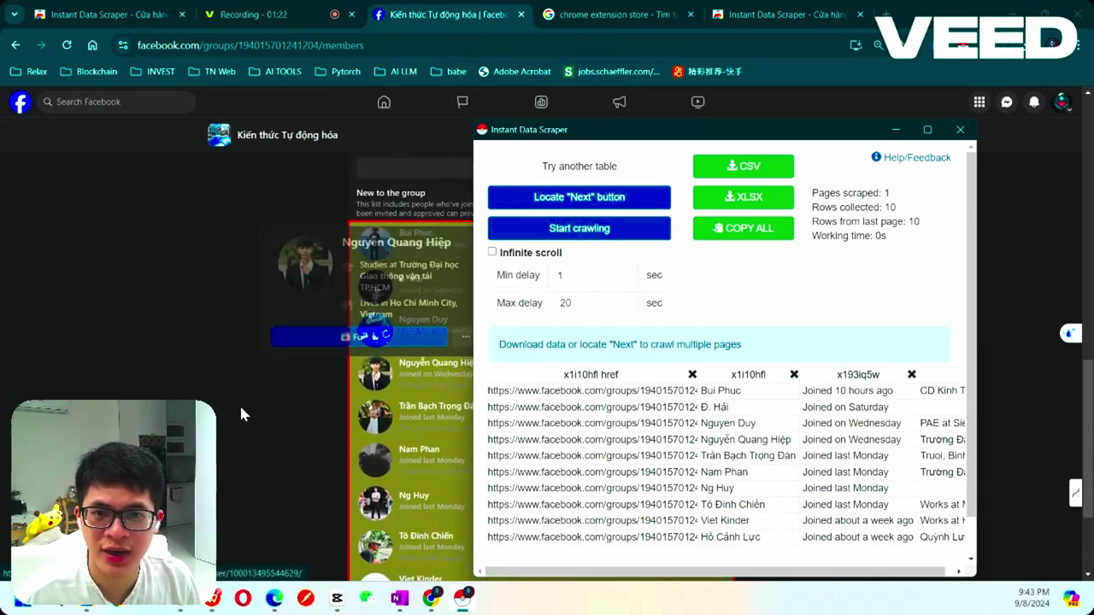
- Enable Infinite scroll and move the scraper popup aside
left_click_drag(565, 130, 731, 105)
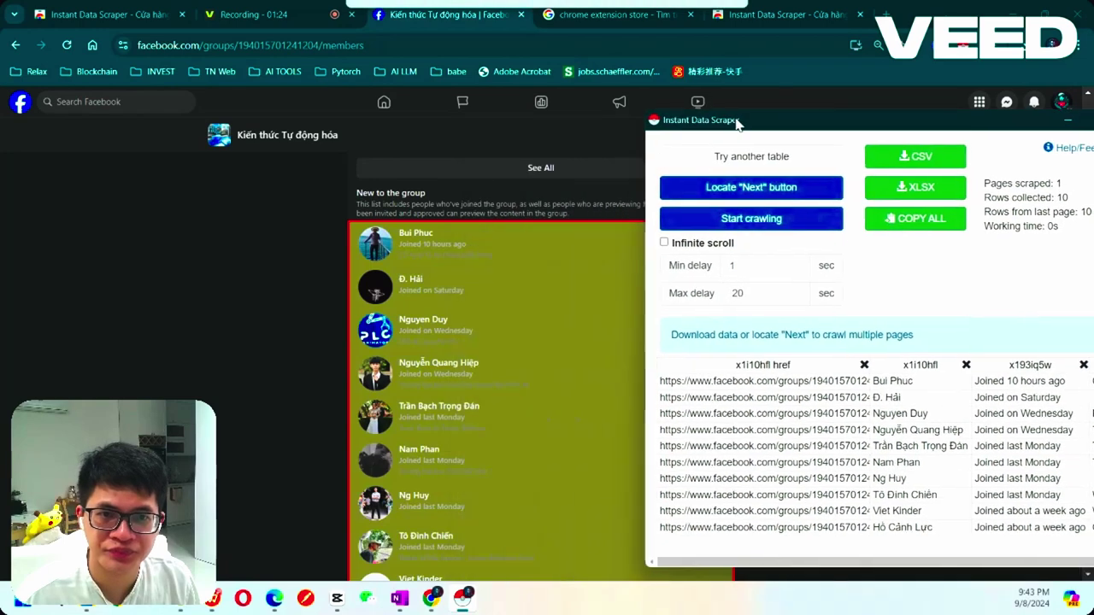
scroll(462, 427, "down", 2)
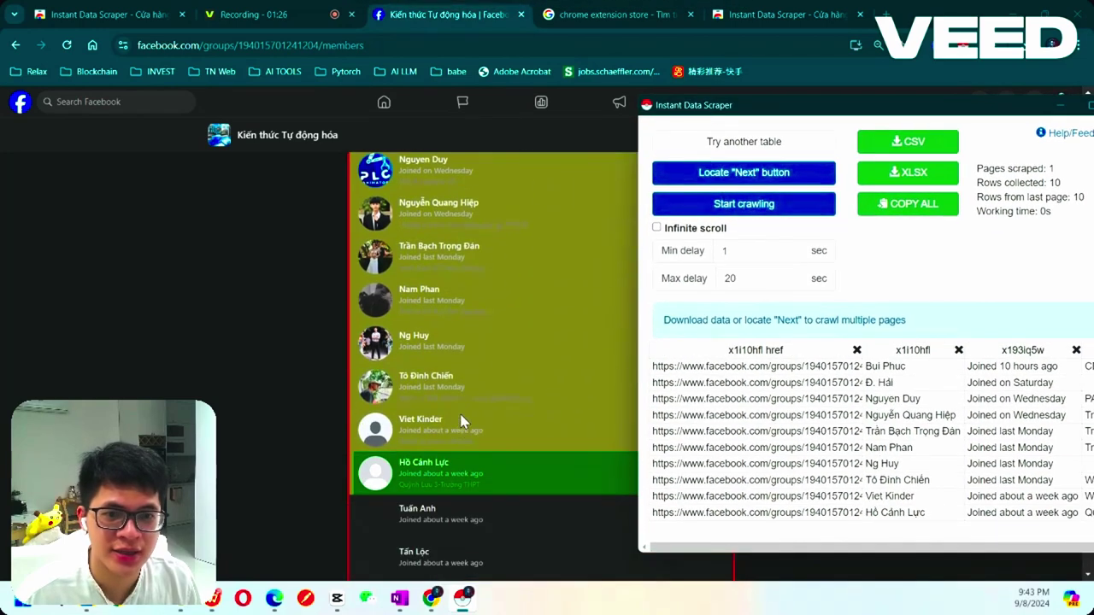
scroll(461, 423, "up", 1)
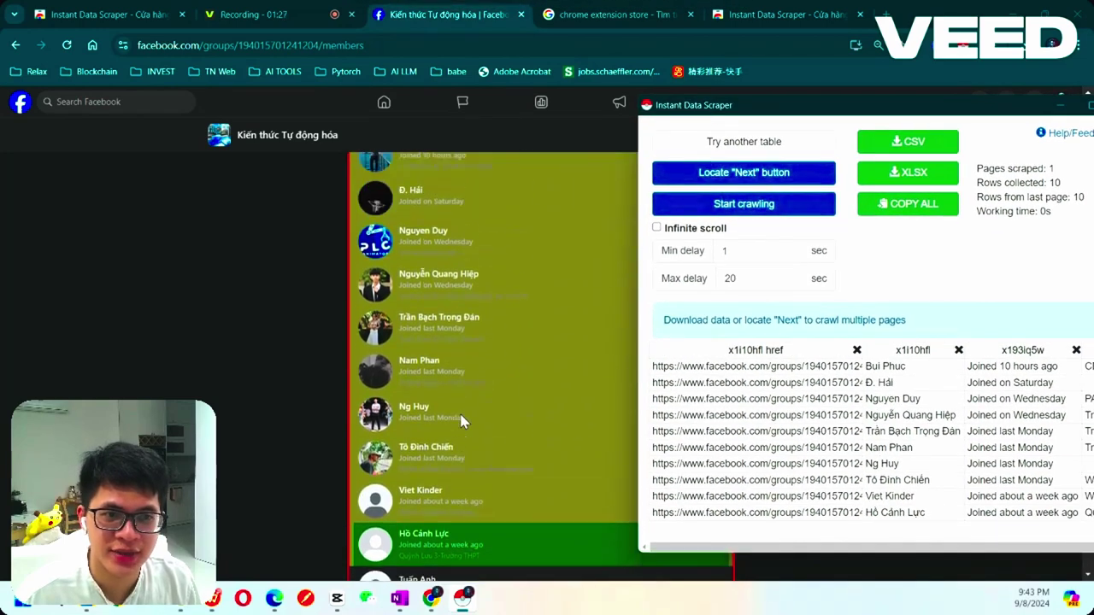
left_click(657, 228)
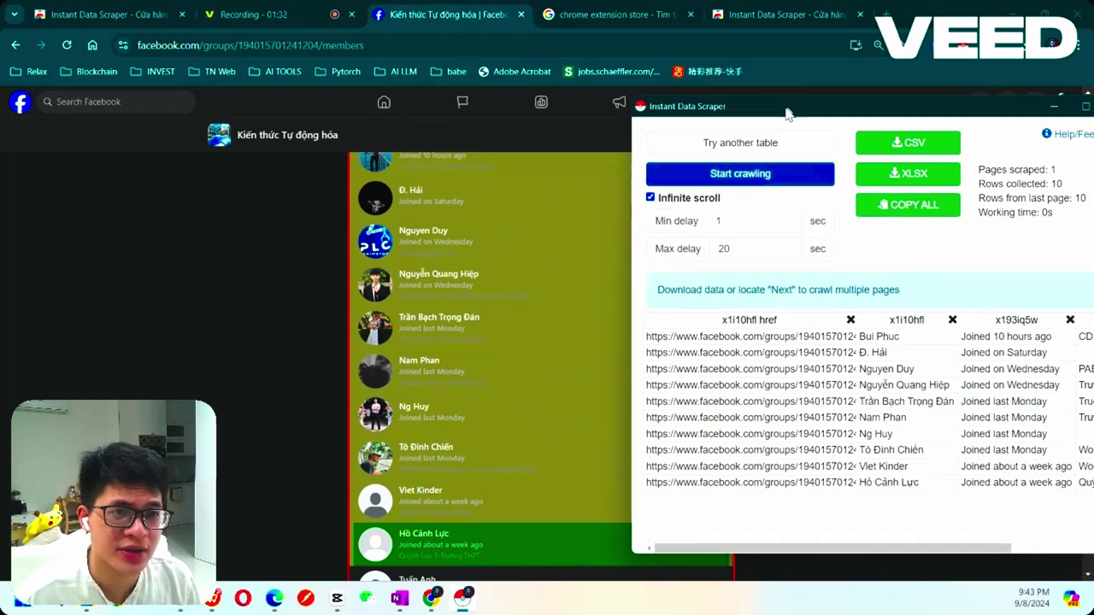
left_click_drag(796, 106, 644, 116)
- Crawl the member list and stop after 14 pages with 176 rows collected
left_click(634, 185)
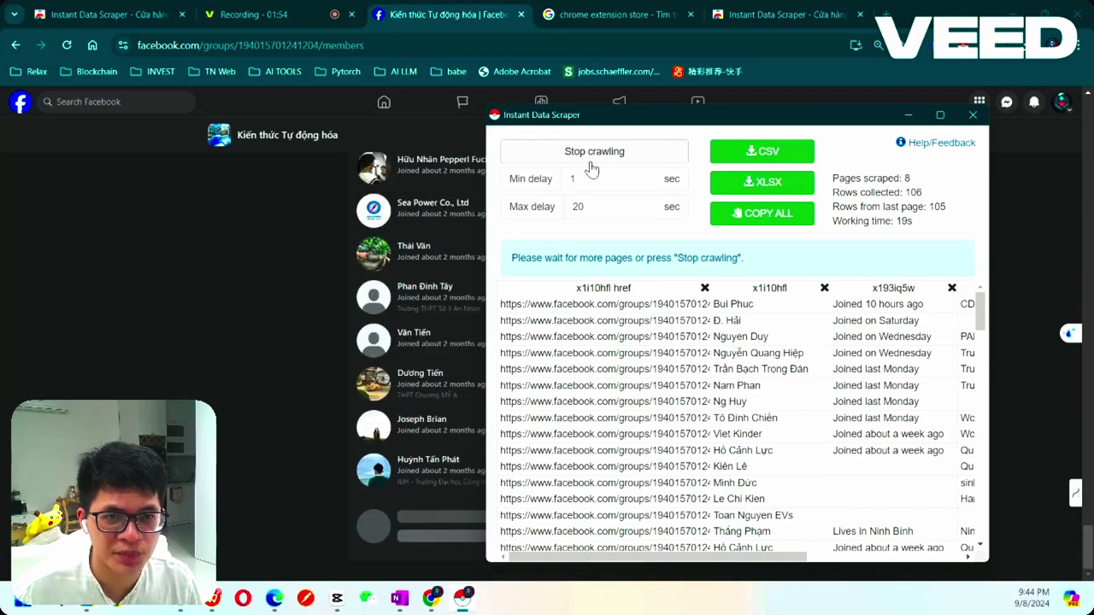
scroll(707, 446, "down", 1)
scroll(735, 462, "down", 3)
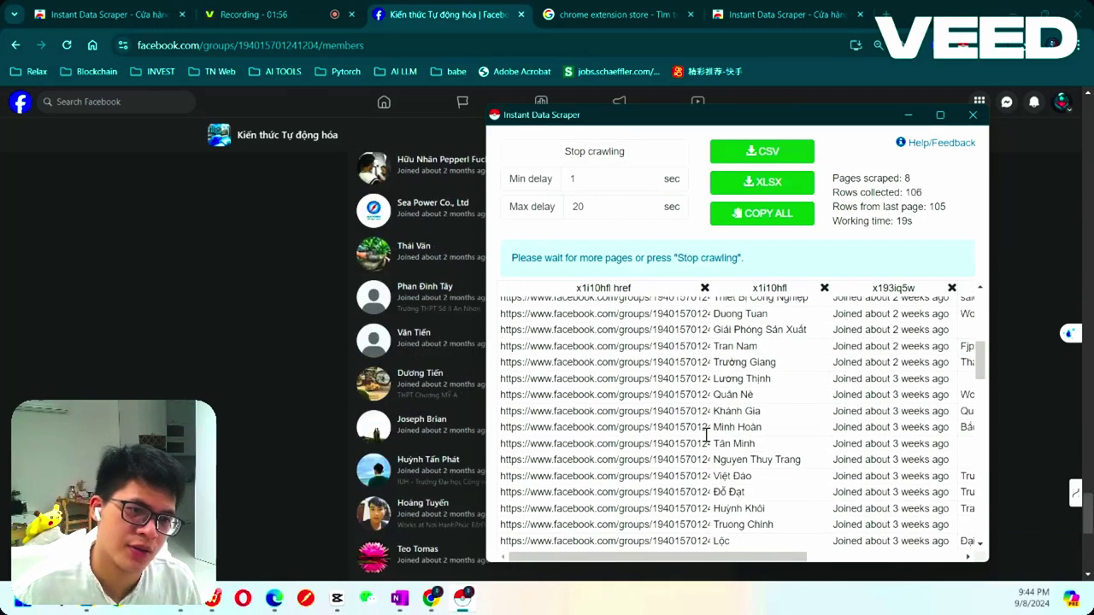
scroll(735, 437, "up", 5)
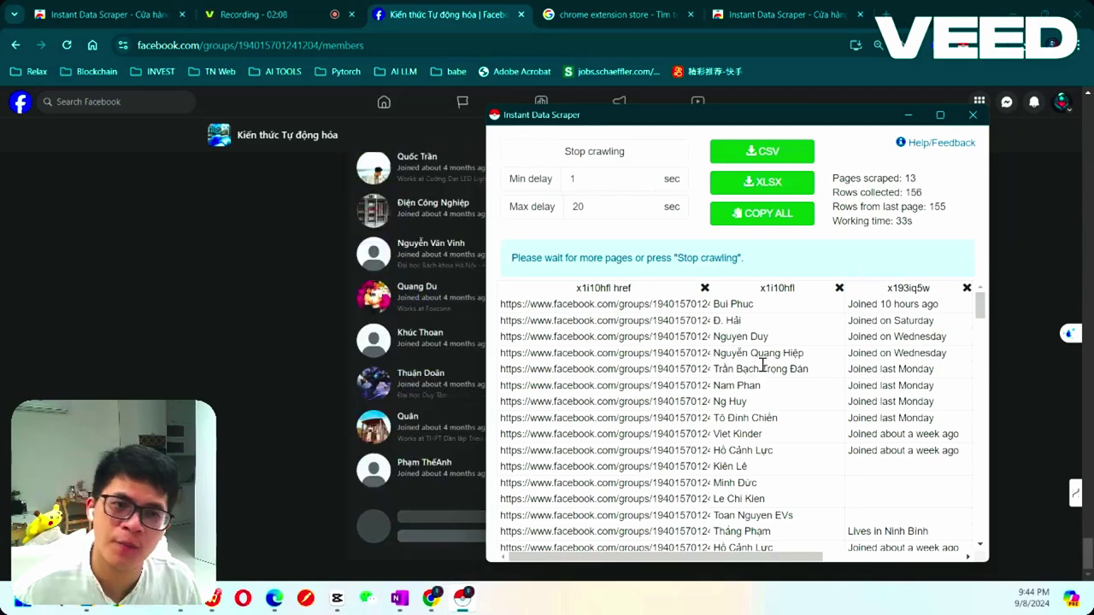
left_click(632, 160)
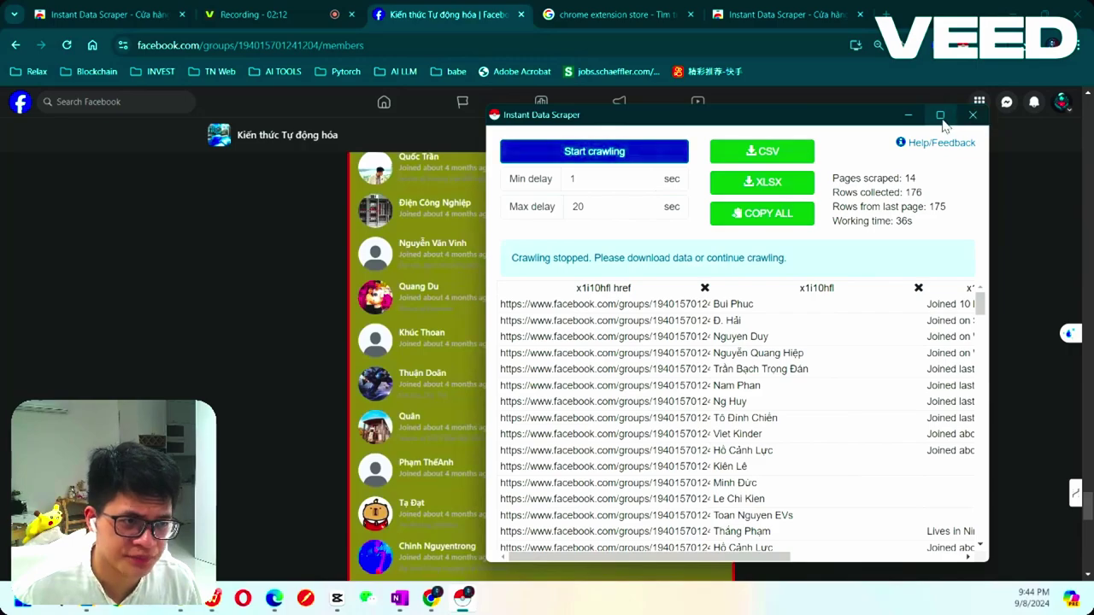
- Enlarge the scraper window, review the 176 rows, and copy them all with COPY ALL
left_click(939, 115)
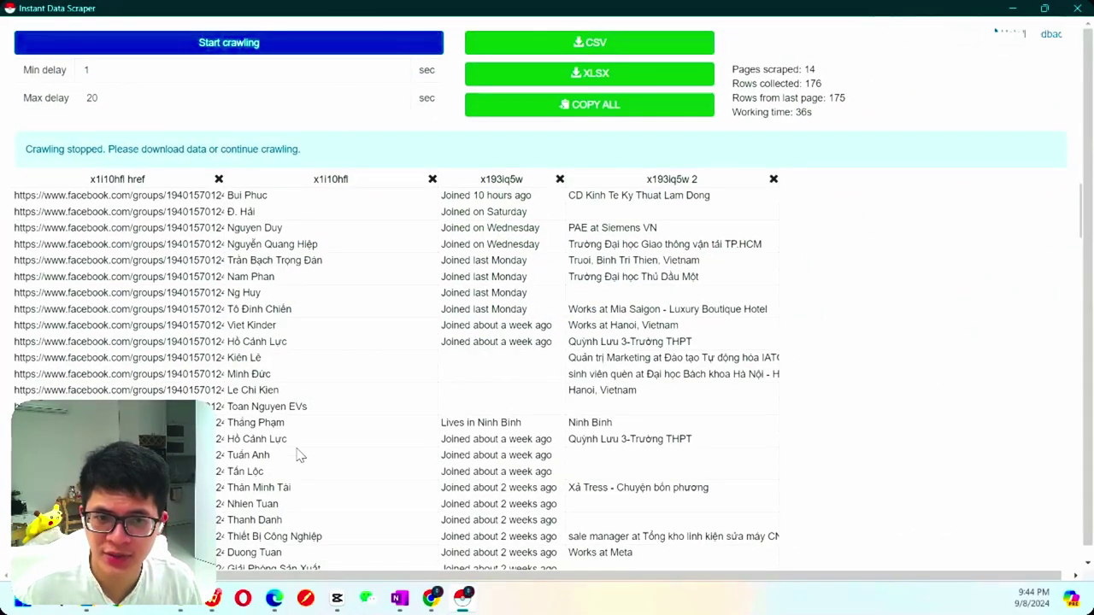
scroll(298, 449, "down", 3)
scroll(298, 446, "down", 4)
scroll(290, 431, "up", 5)
scroll(290, 432, "up", 3)
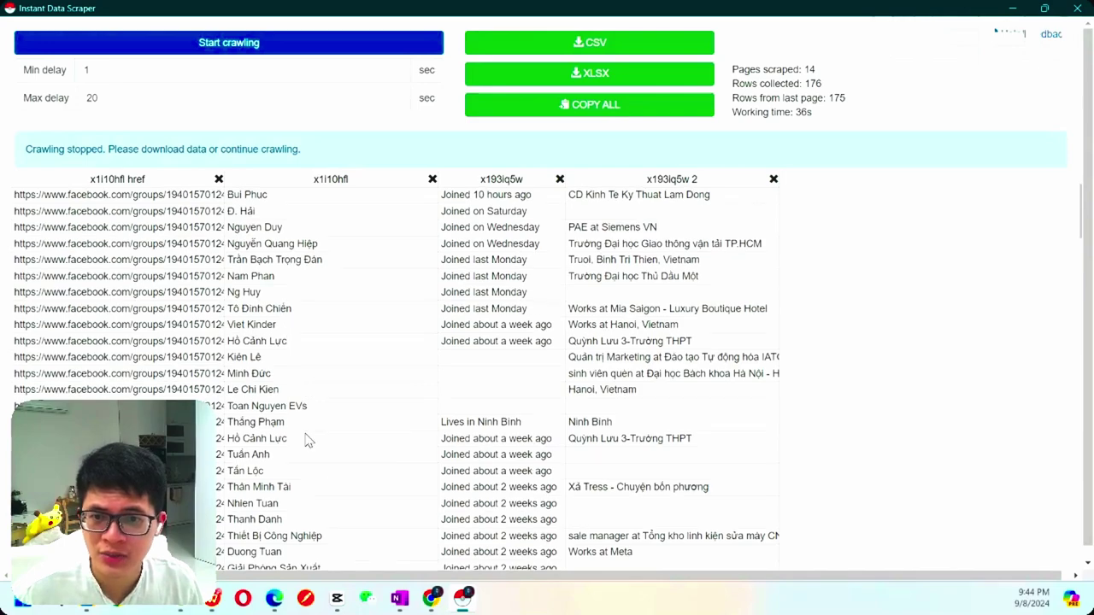
scroll(305, 439, "down", 8)
scroll(298, 419, "up", 4)
scroll(292, 391, "up", 4)
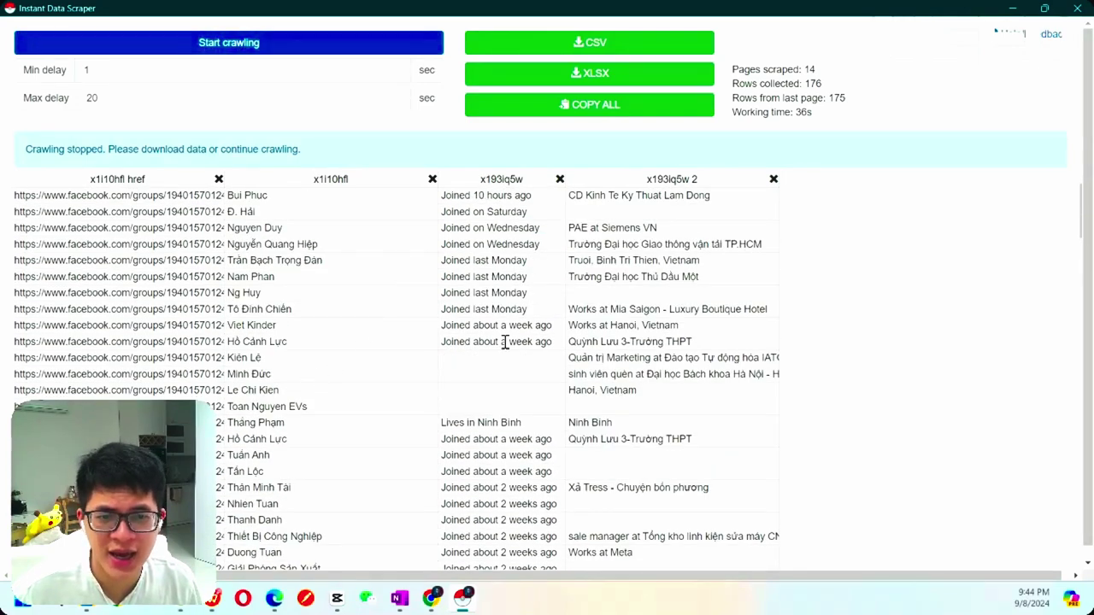
scroll(525, 453, "down", 3)
scroll(525, 453, "down", 4)
scroll(524, 453, "up", 5)
scroll(521, 419, "up", 2)
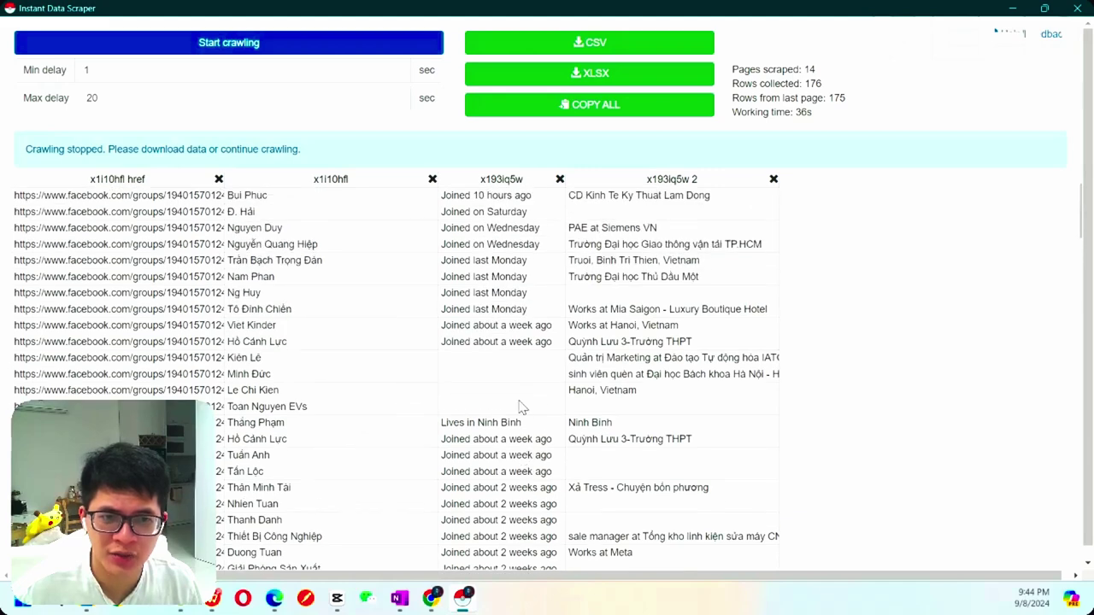
scroll(615, 350, "down", 3)
scroll(640, 464, "up", 2)
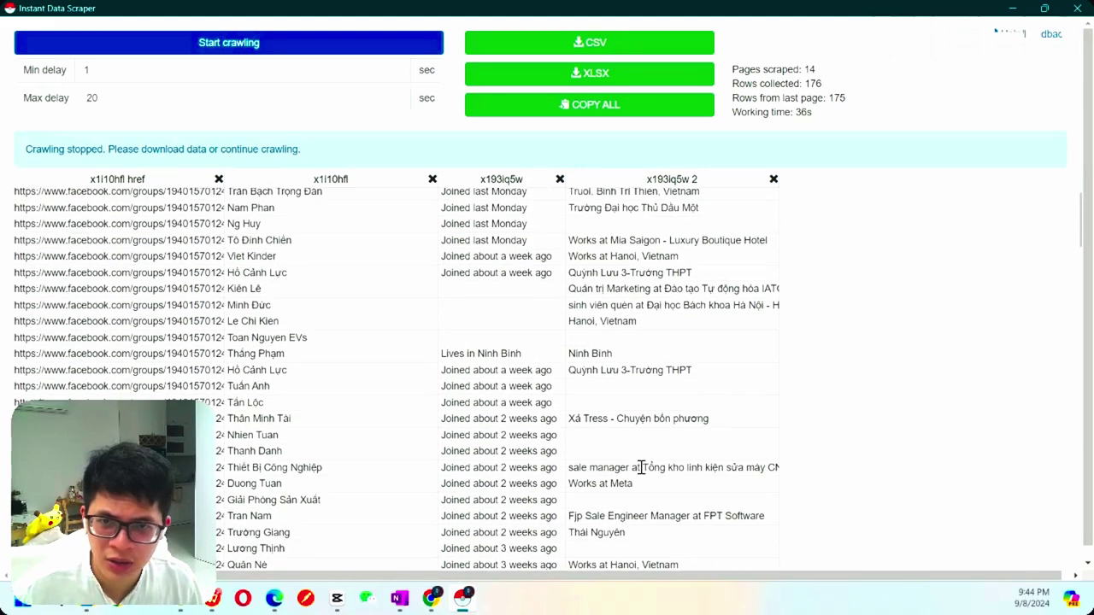
scroll(514, 416, "up", 2)
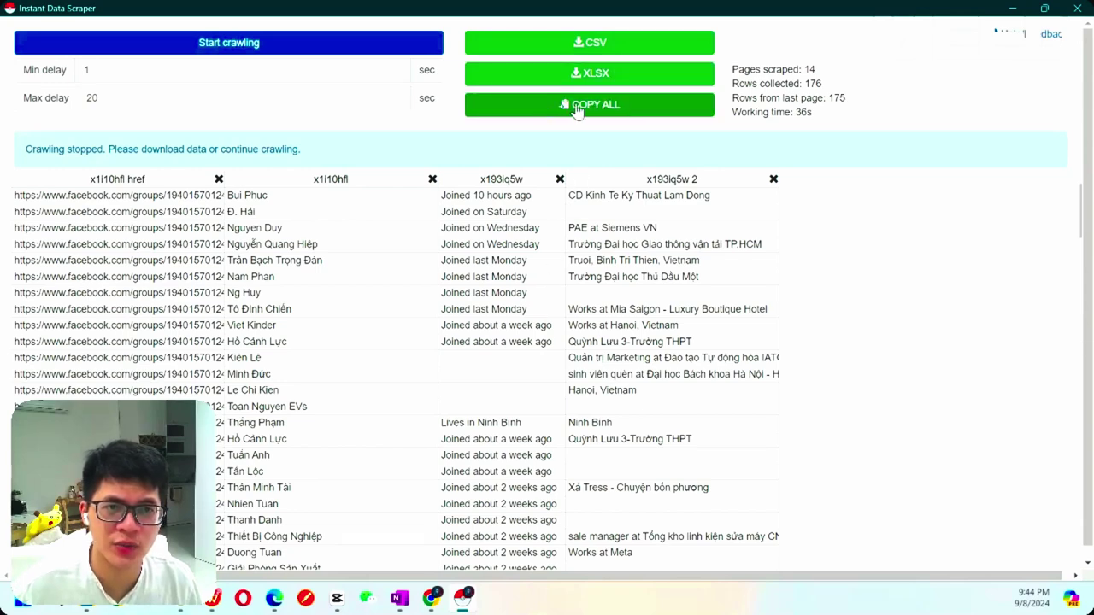
left_click(577, 111)
mouse_move(430, 598)
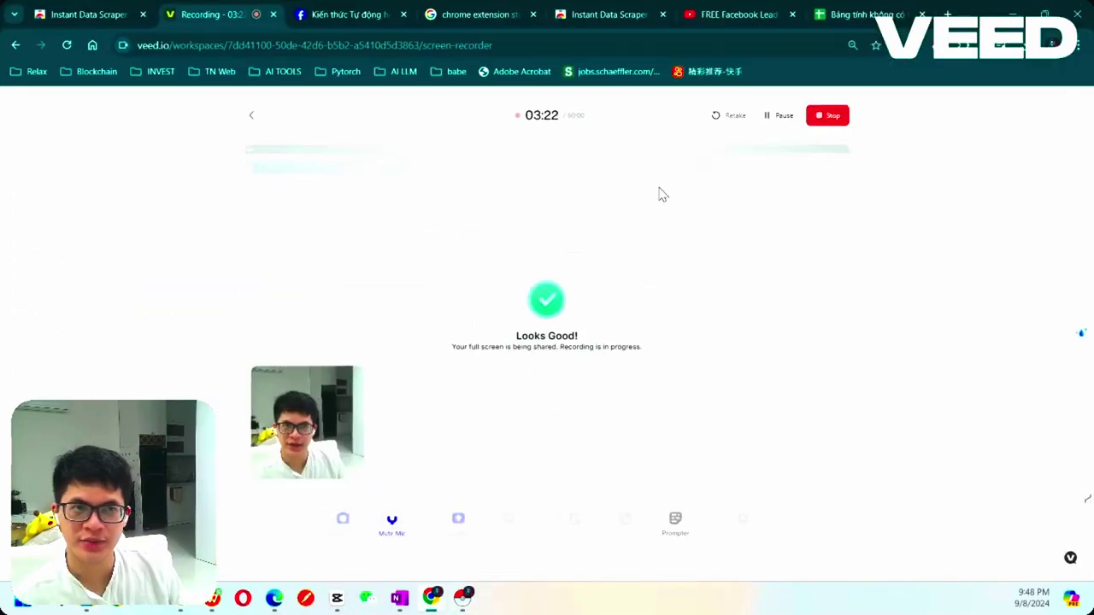
- Paste the scraped member data into the blank spreadsheet starting at A2
left_click(858, 15)
left_click(83, 227)
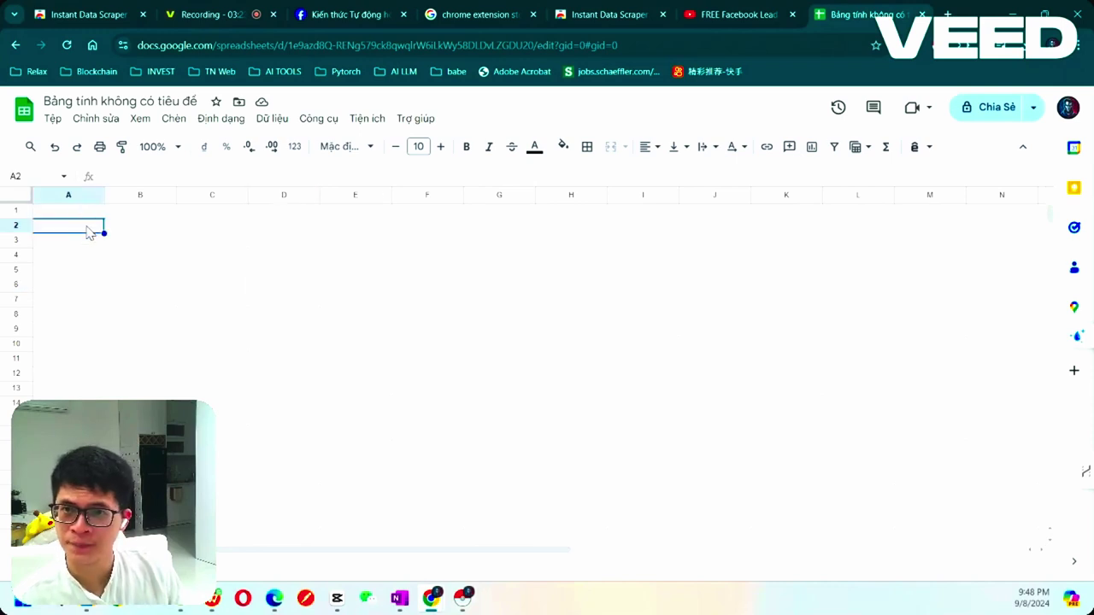
key("ctrl+v")
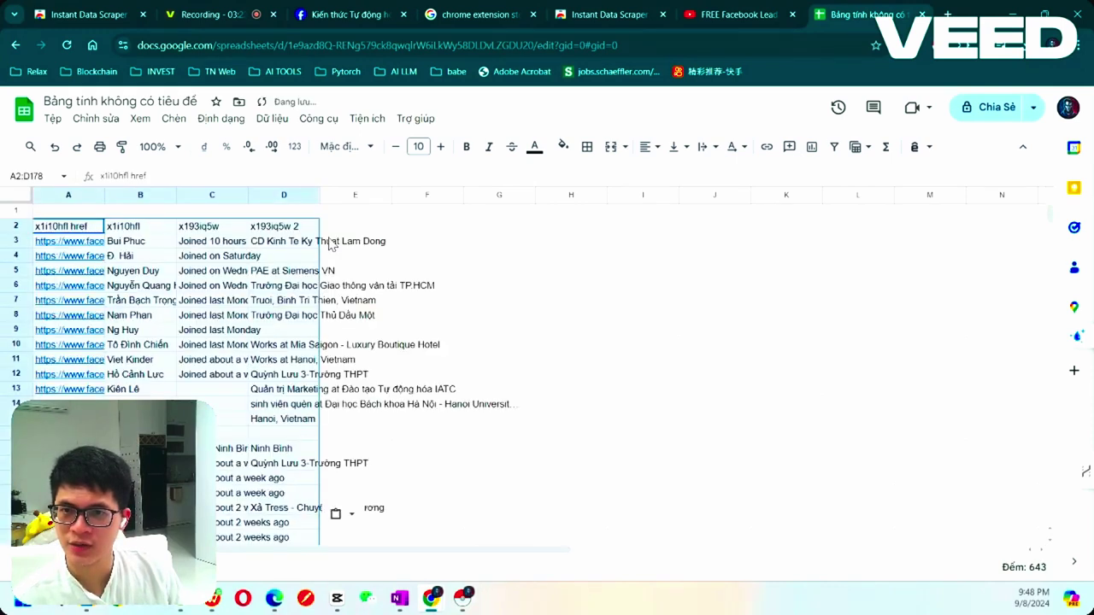
- Widen columns A and D so the links and location text fit
left_click(331, 245)
mouse_move(105, 195)
left_mouse_down()
mouse_move(248, 195)
mouse_move(190, 197)
left_mouse_up()
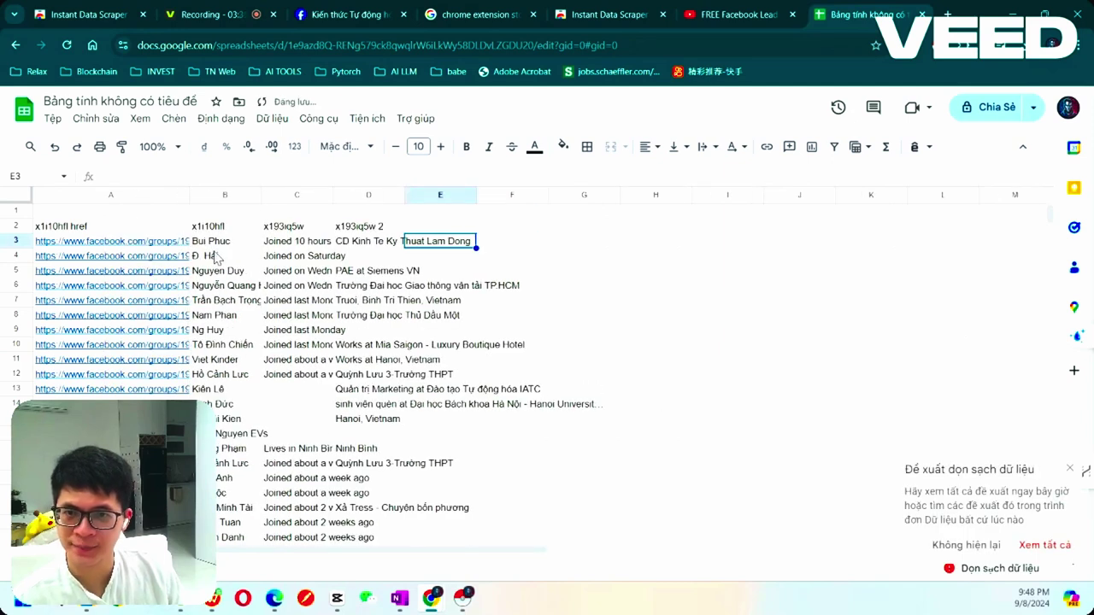
left_click(284, 246)
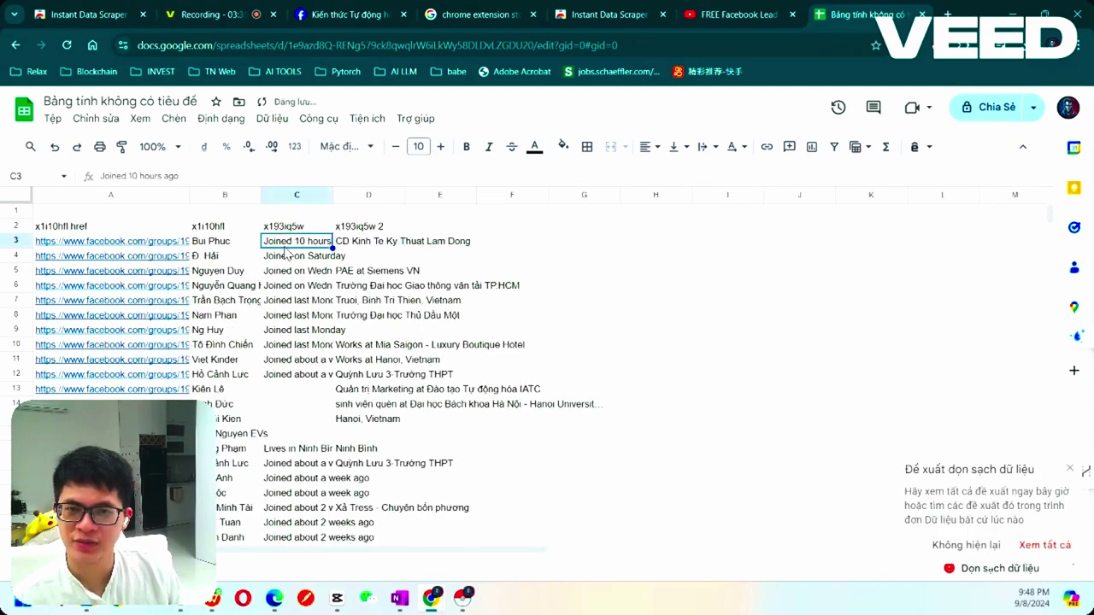
left_click(367, 246)
left_click_drag(405, 195, 448, 195)
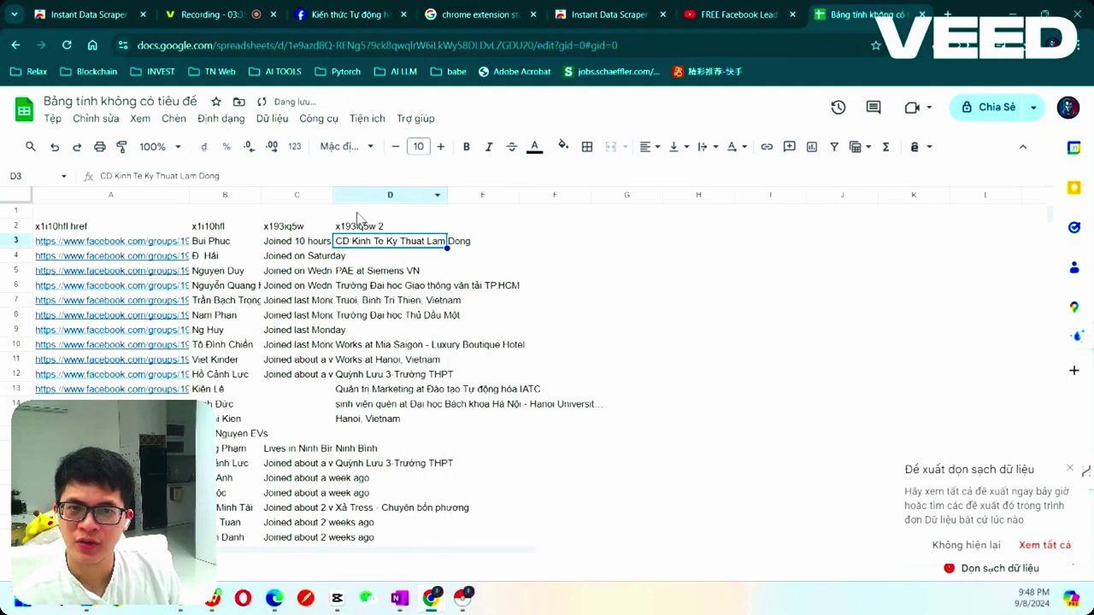
- Replace the D2 header code with 'Location'
double_click(381, 225)
key("ctrl+a")
key("BackSpace")
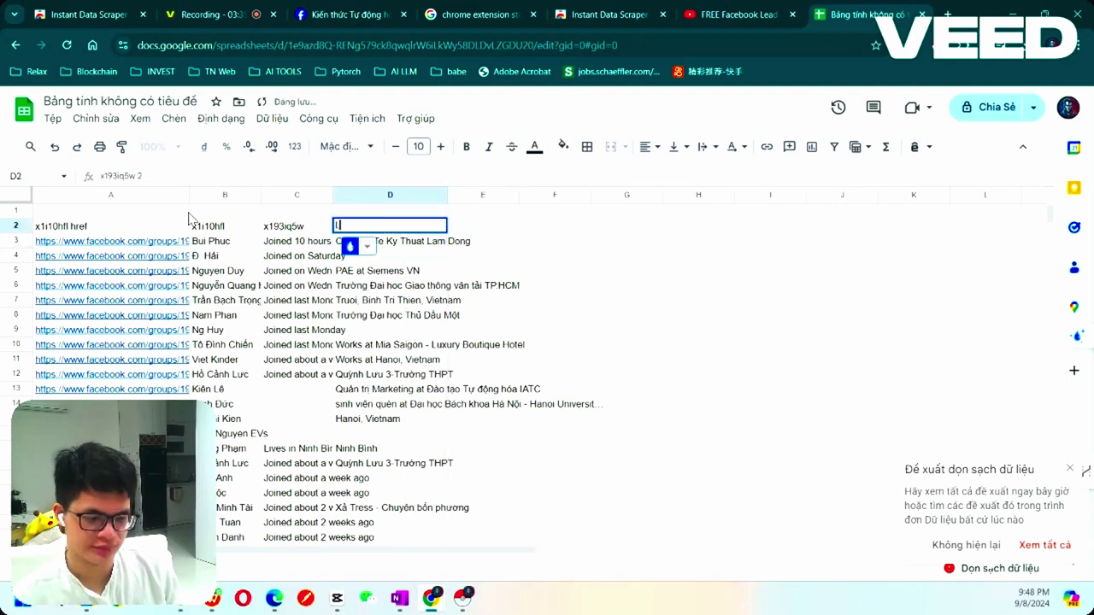
type("Location")
key("Return")
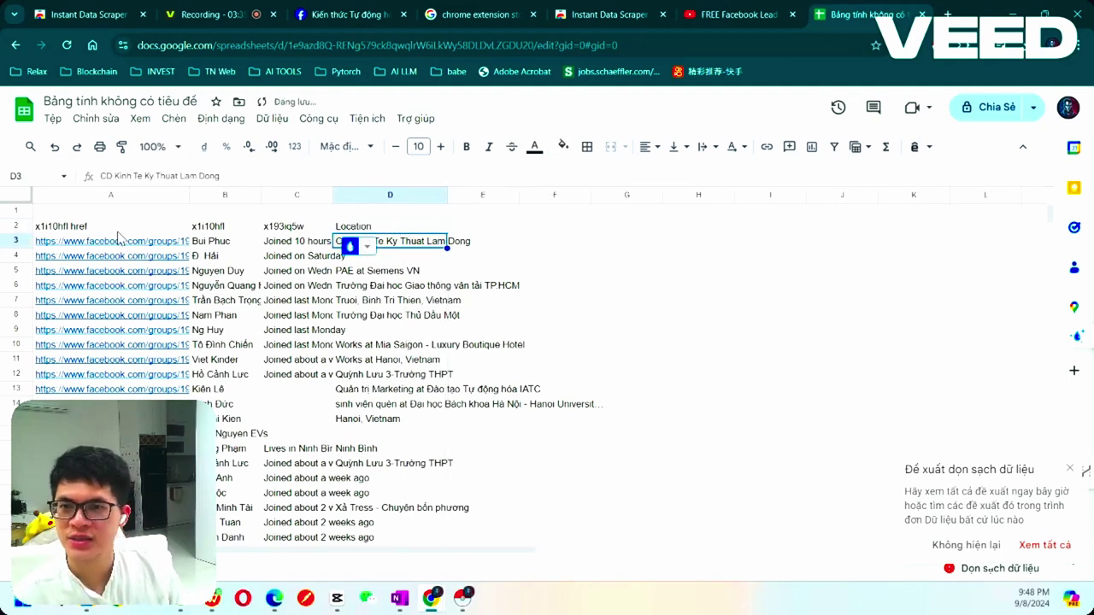
- Set the A2 header to 'URL', correcting the initial typo
left_click(118, 231)
double_click(114, 232)
key("ctrl+a")
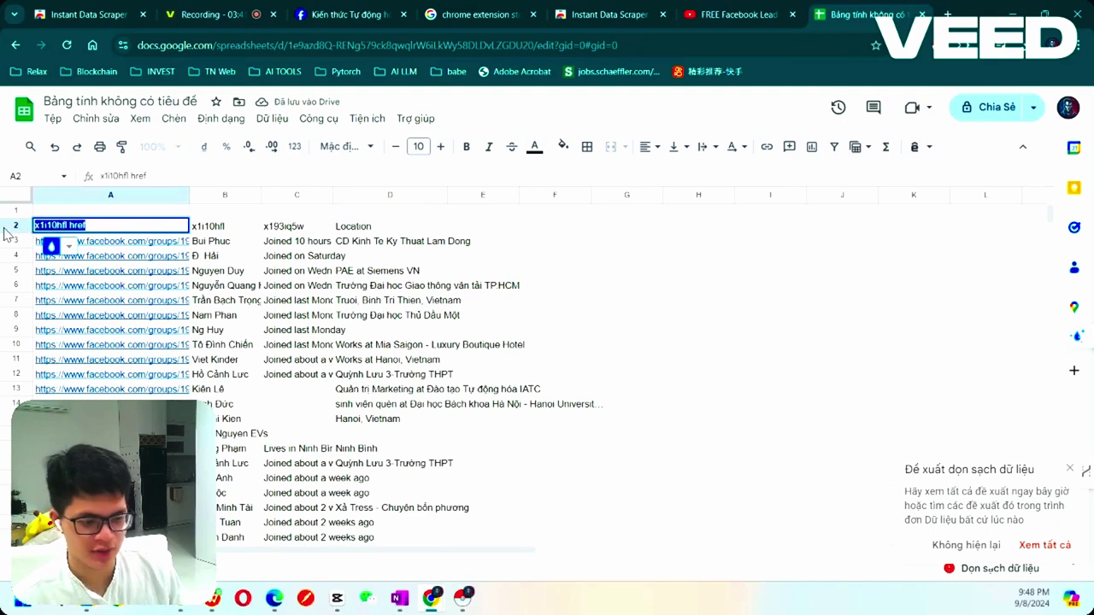
type("YU")
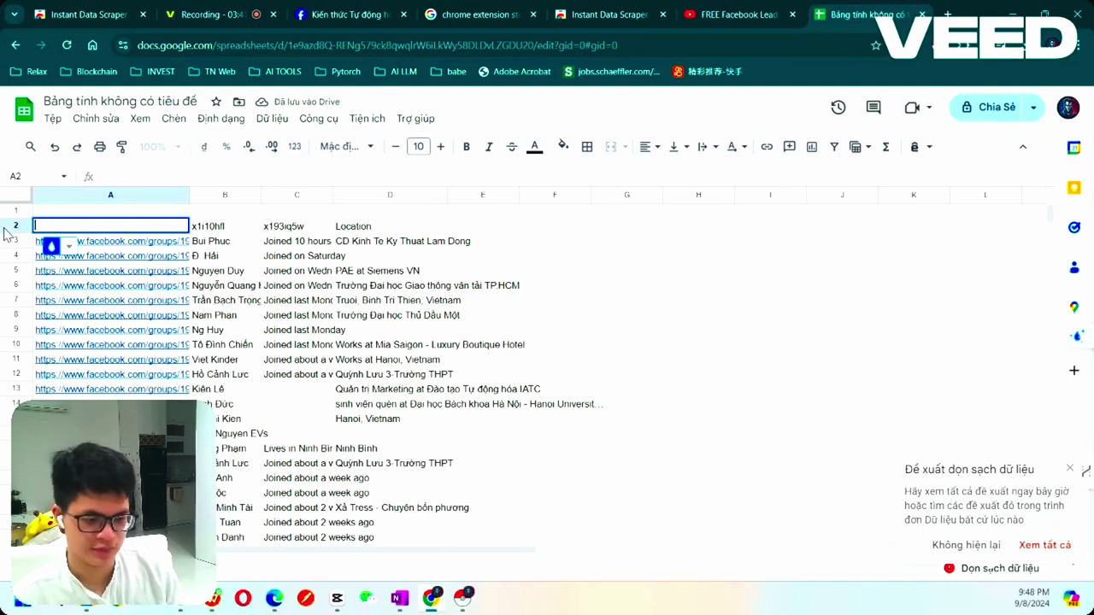
type("URL]")
key("Return")
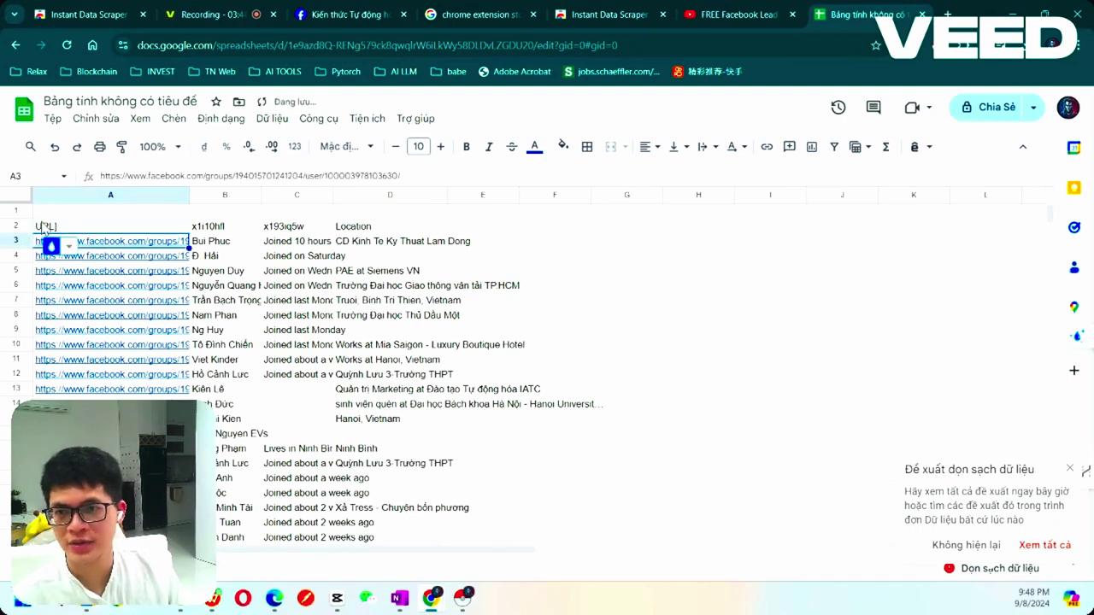
left_click(42, 226)
type("URL")
key("Return")
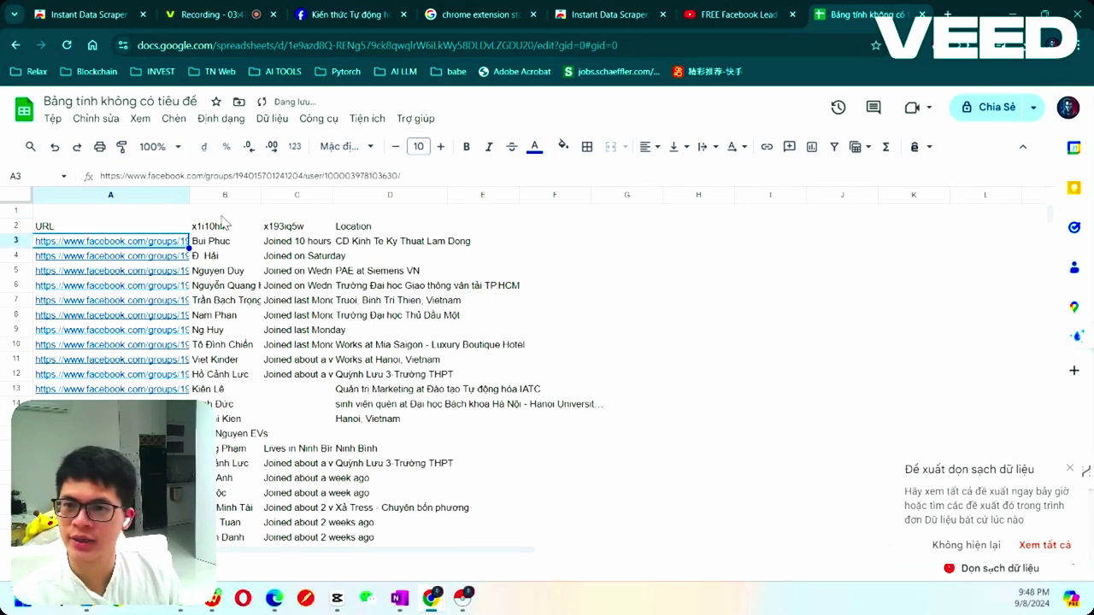
- Rename headers B2 to 'nAME' and C2 to 'tIME'
double_click(224, 228)
key("ctrl+a")
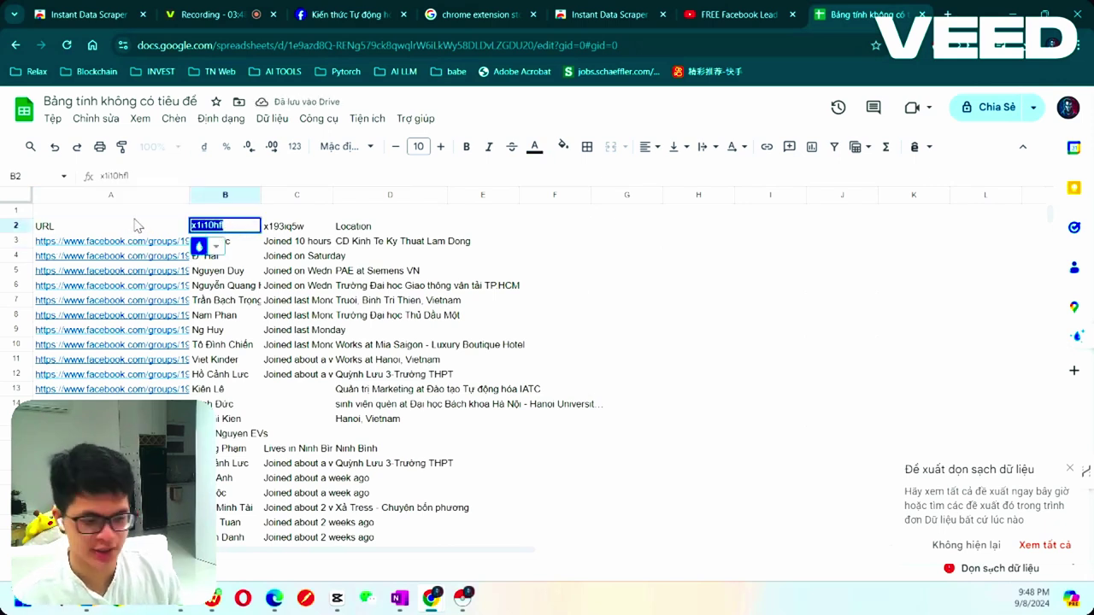
type("E")
key("Return")
left_click(287, 228)
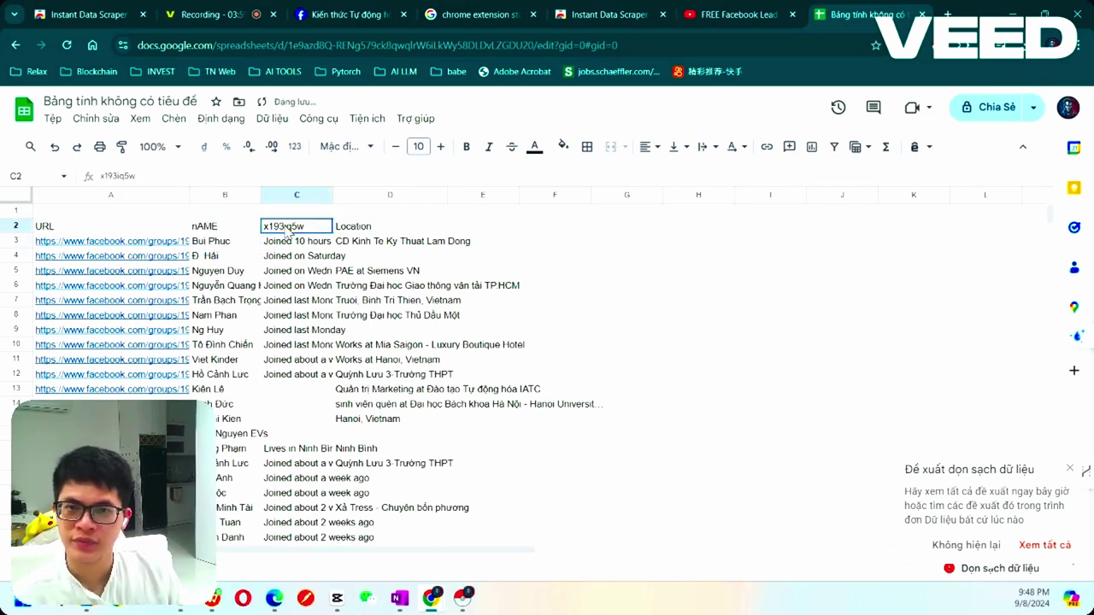
type("tIME")
key("Return")
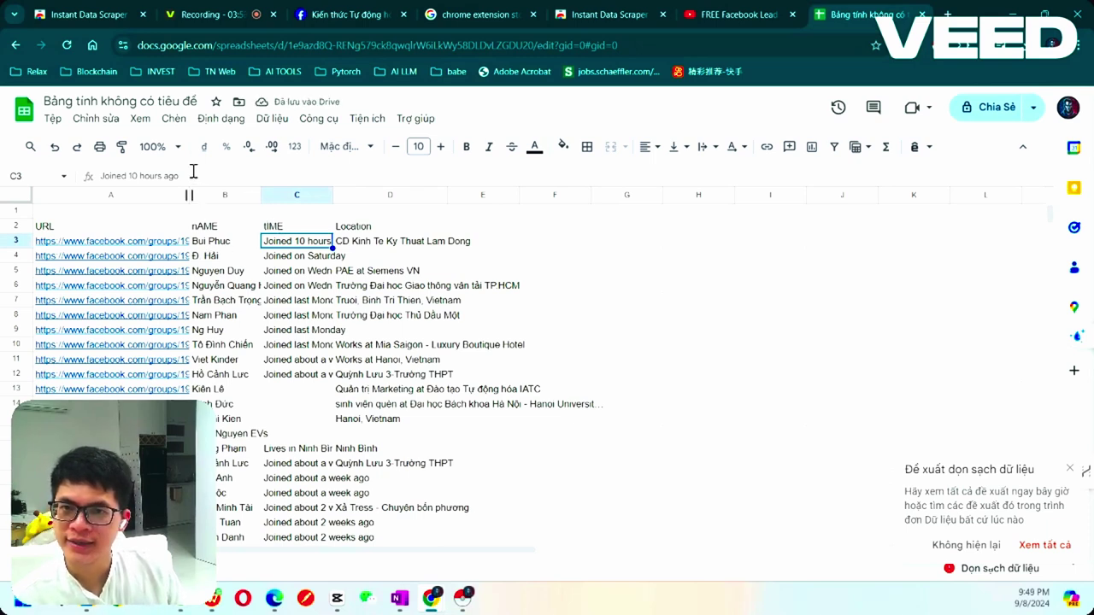
- Widen column A for full URLs and open the first and third members' profiles in new tabs
left_click_drag(191, 191, 260, 191)
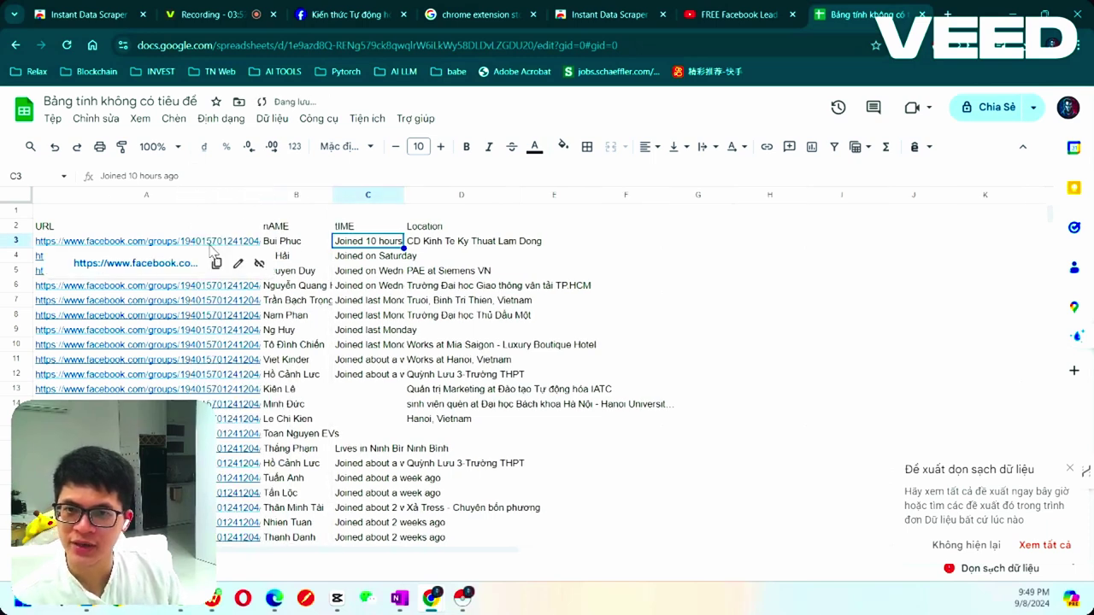
left_click(340, 316)
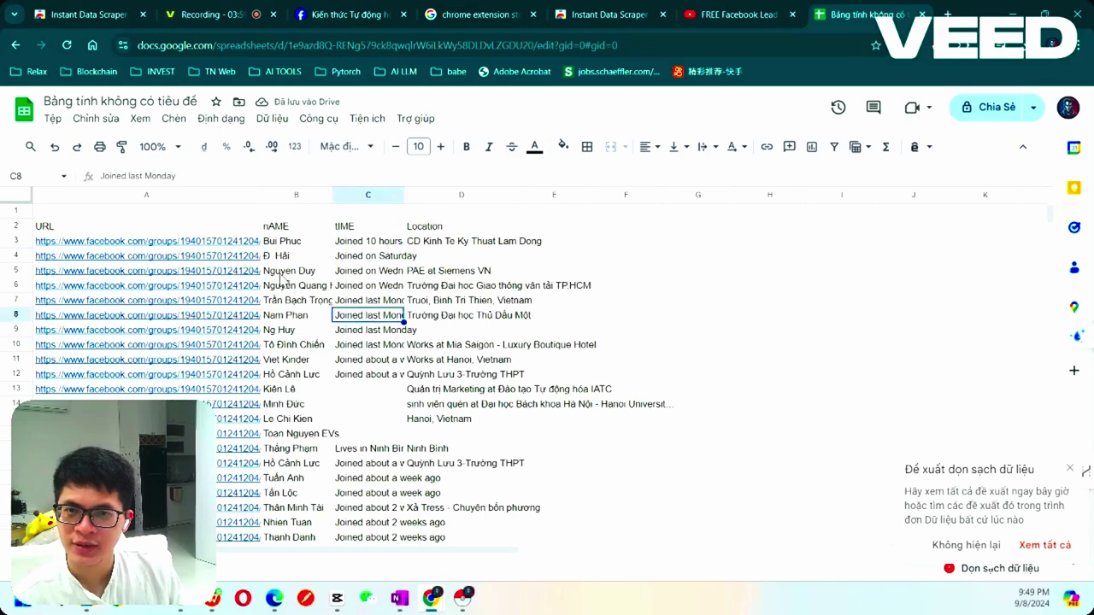
left_click(184, 247)
left_click(136, 264)
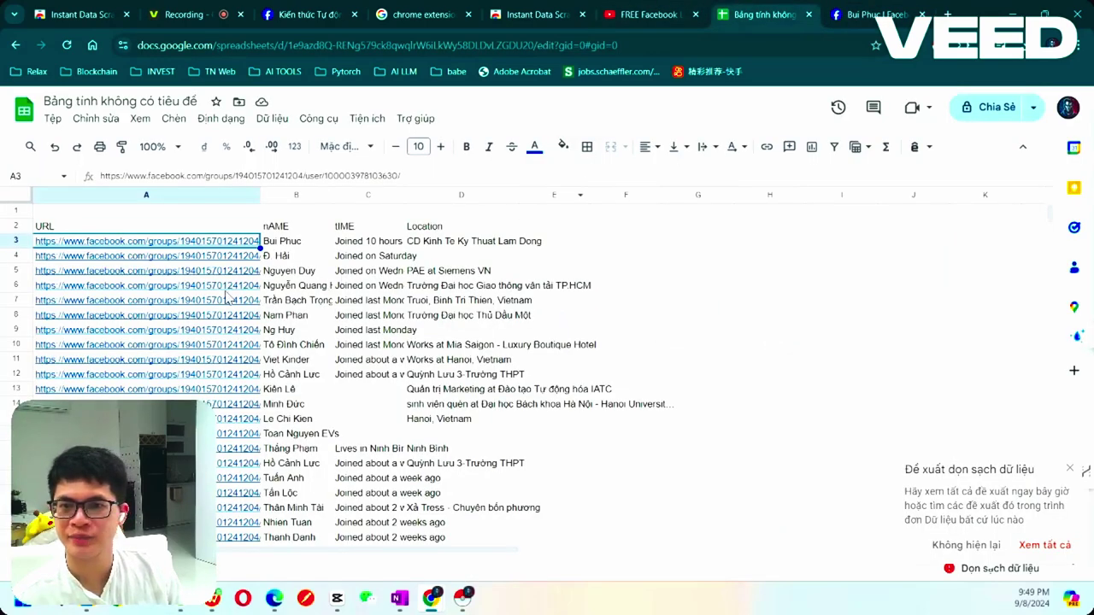
left_click(209, 271)
left_click(165, 294)
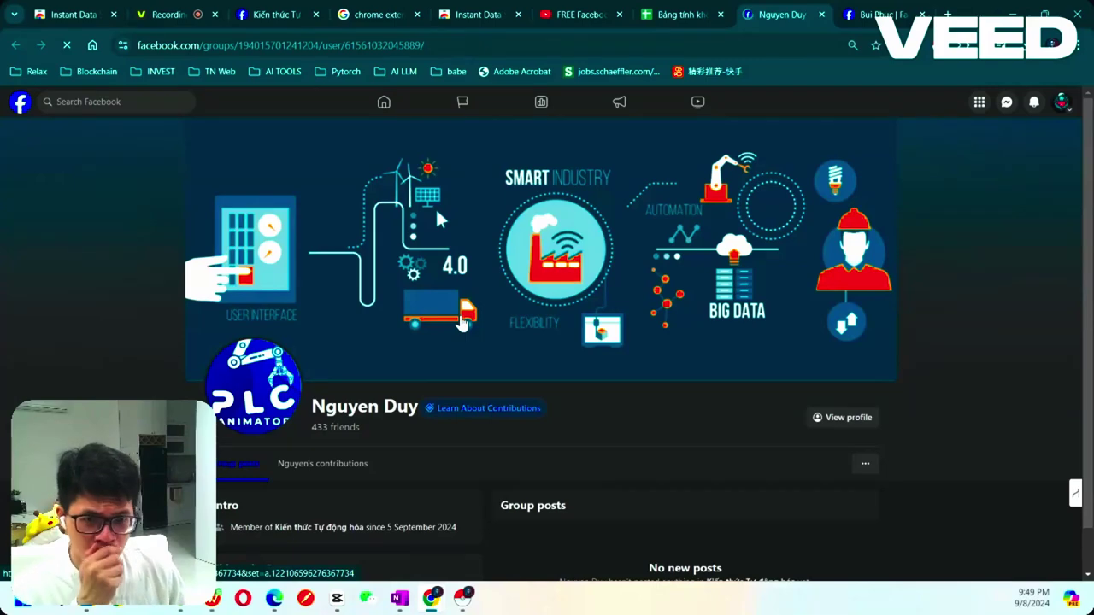
scroll(510, 371, "down", 1)
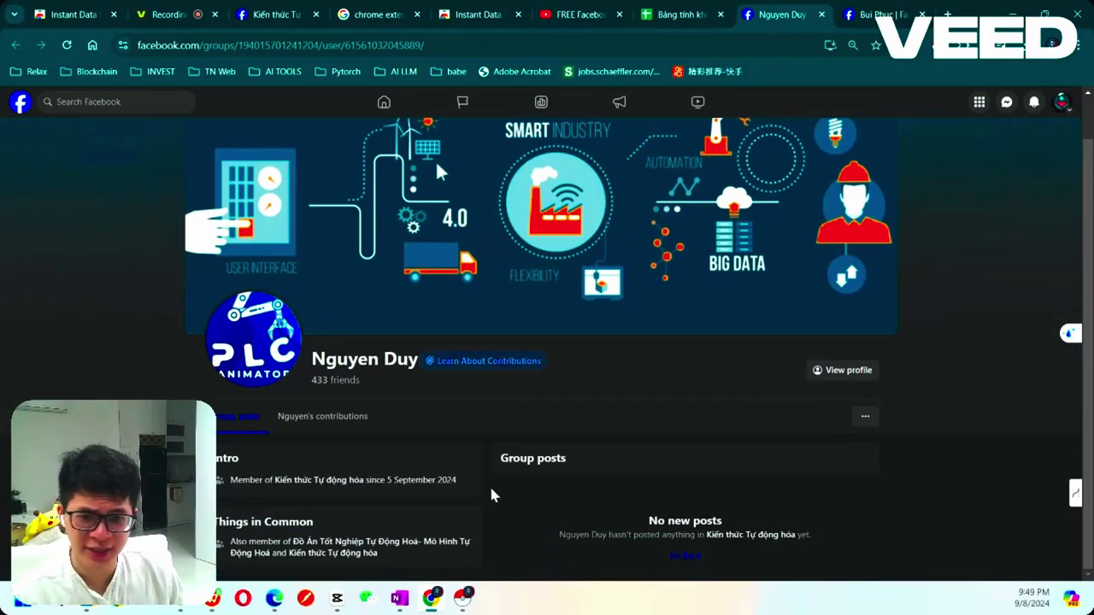
scroll(361, 409, "up", 1)
left_click(303, 469)
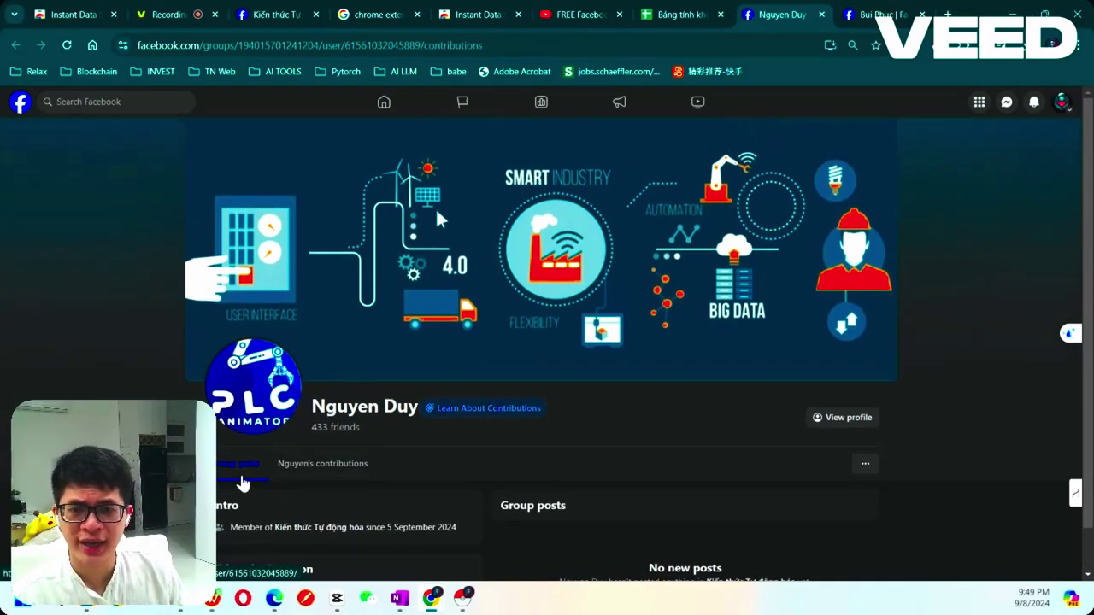
left_click(239, 470)
scroll(592, 451, "down", 1)
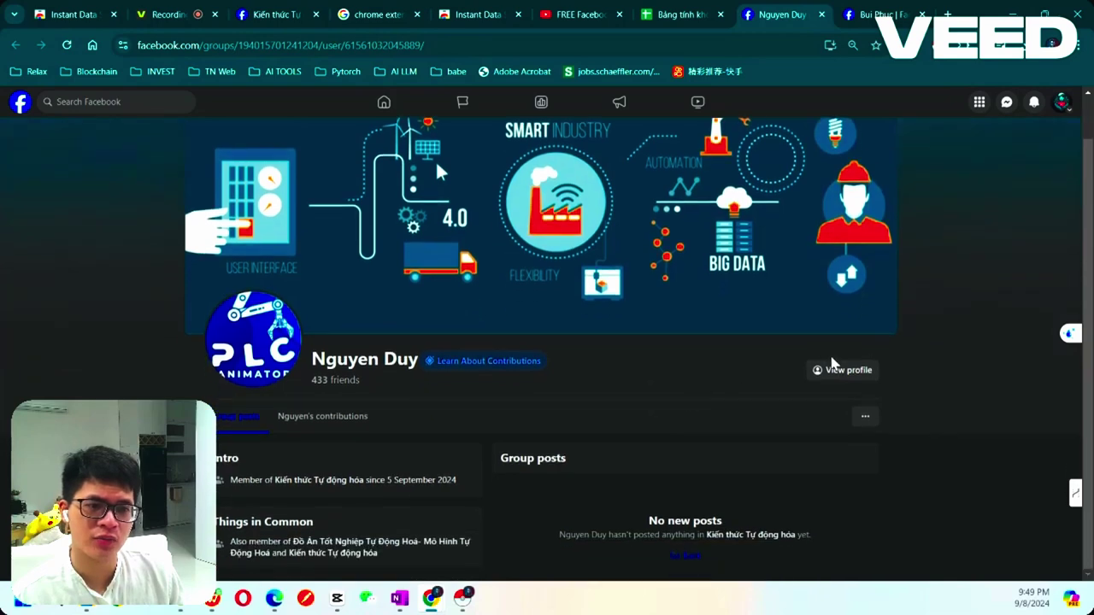
left_click(866, 418)
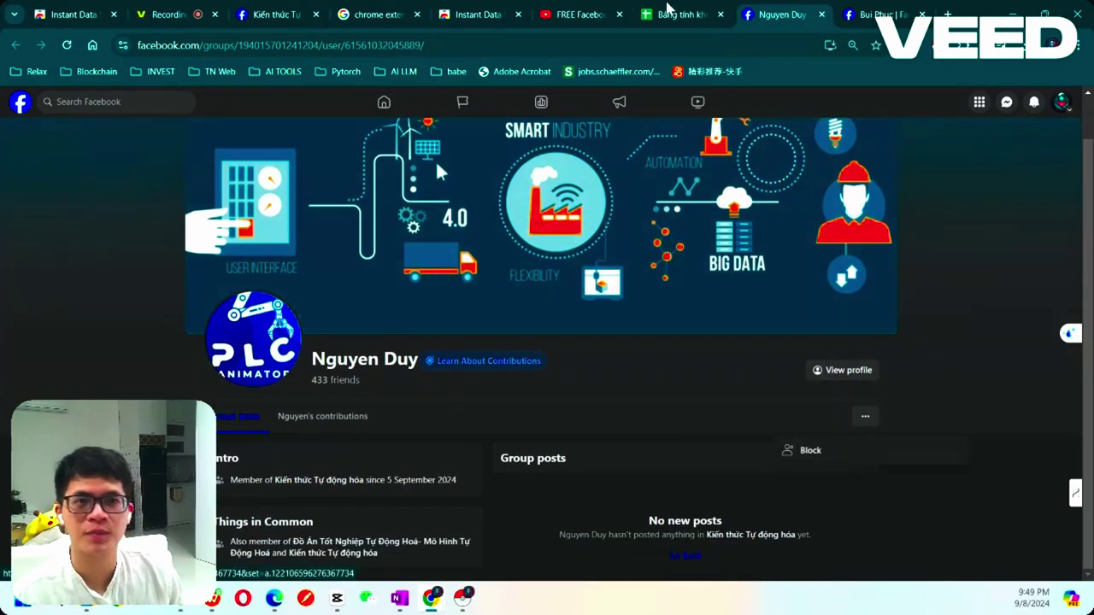
left_click(662, 12)
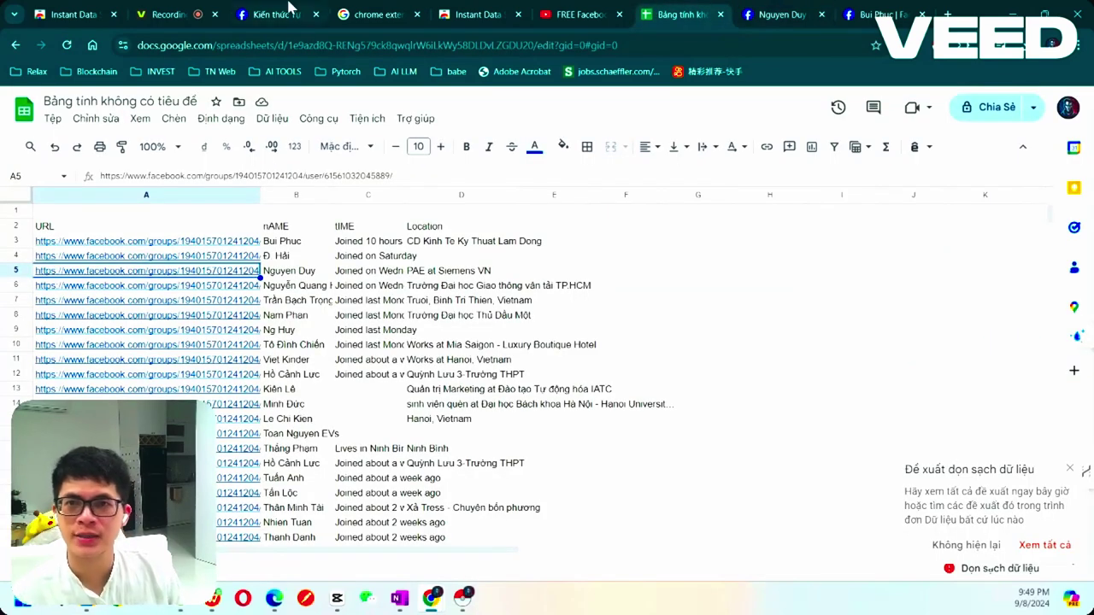
left_click(166, 14)
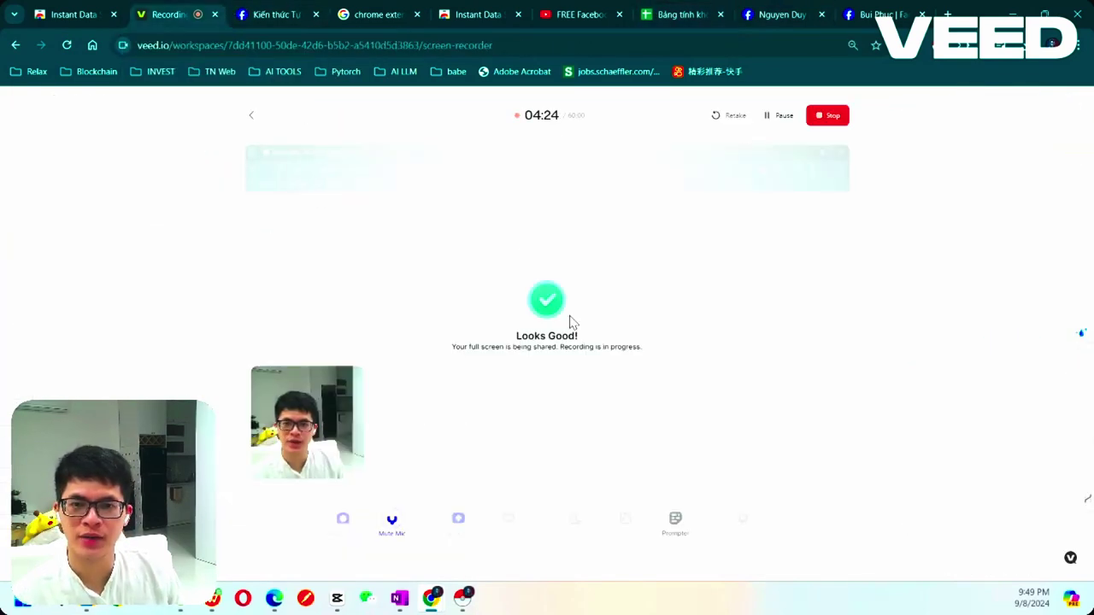